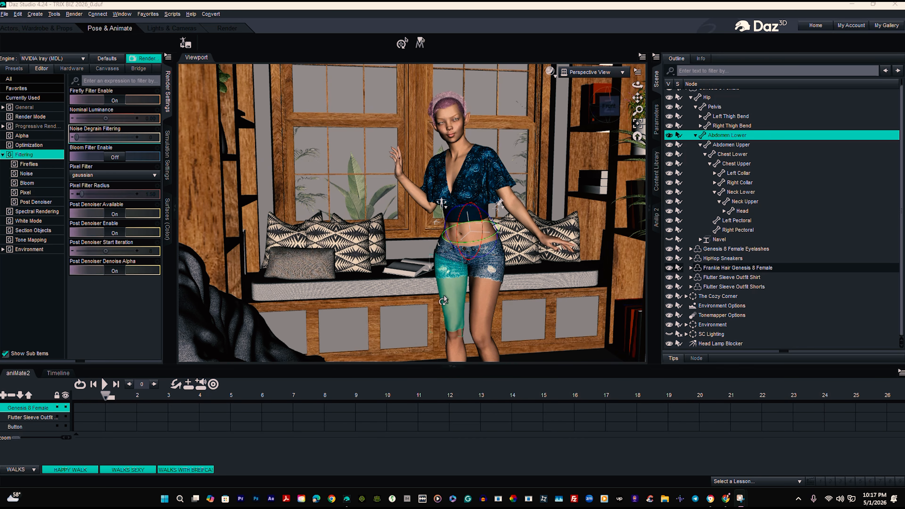
# Frame the perspective view on the standing figure from the thighs up, in front of the window seat.
pyautogui.scroll(-2, 562, 264)
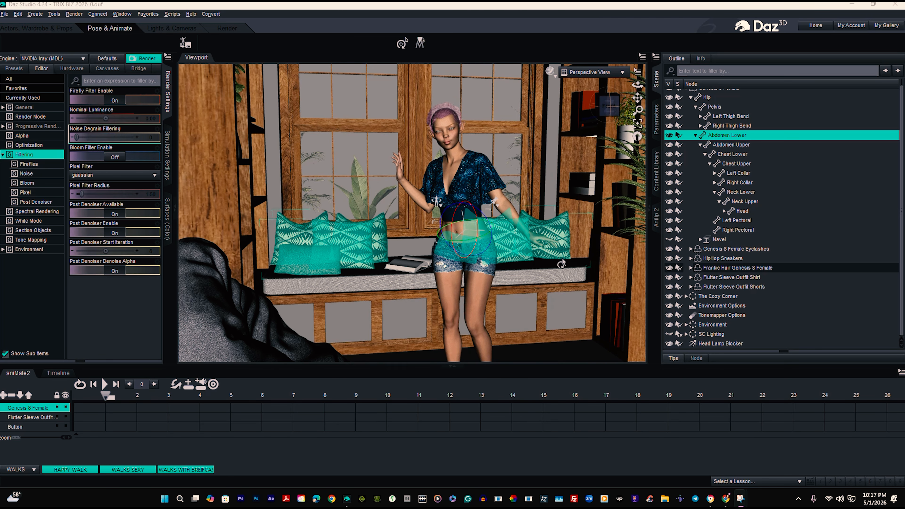
pyautogui.scroll(3, 562, 264)
pyautogui.moveTo(637, 97); pyautogui.dragTo(553, 108)
pyautogui.moveTo(618, 109); pyautogui.dragTo(661, 109)
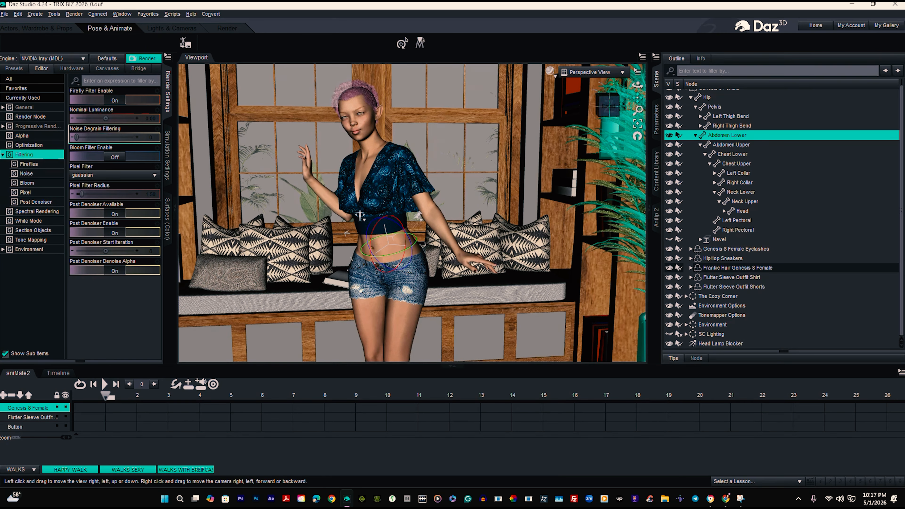
pyautogui.scroll(-1, 447, 197)
pyautogui.scroll(2, 447, 197)
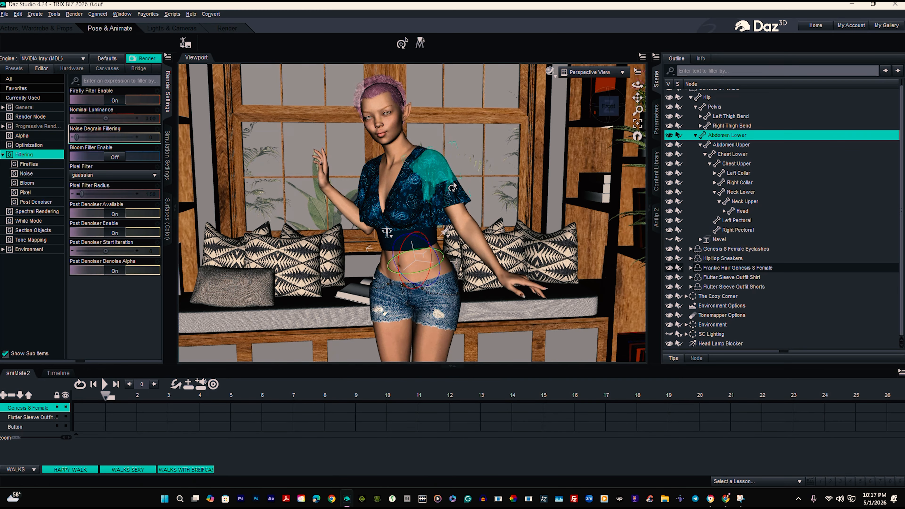
# Load the first preset in the second row of the Click N Render PASTEL IBL Set from Light Presets.
pyautogui.click(657, 171)
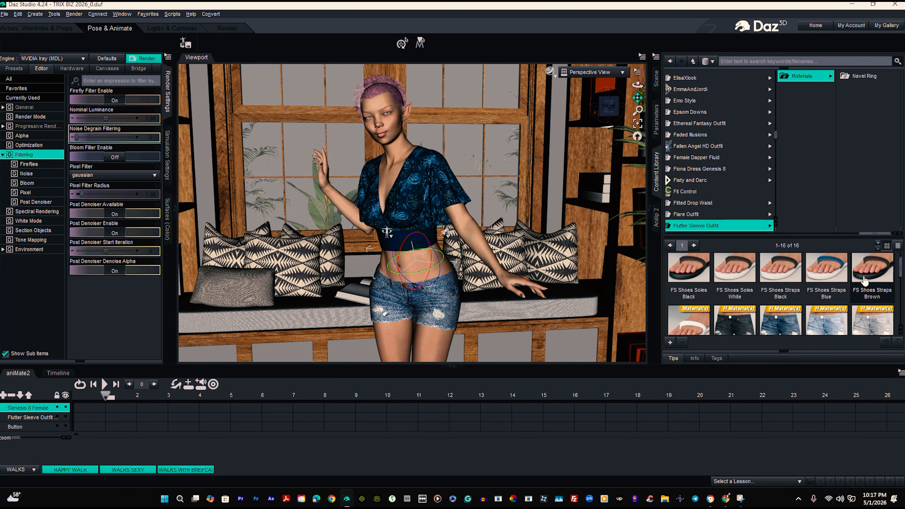
pyautogui.moveTo(879, 233); pyautogui.dragTo(743, 229)
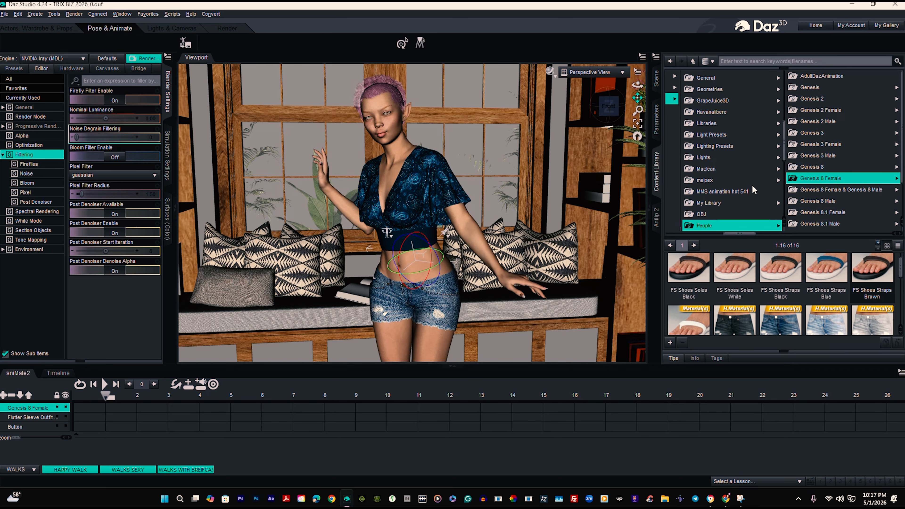
pyautogui.click(746, 149)
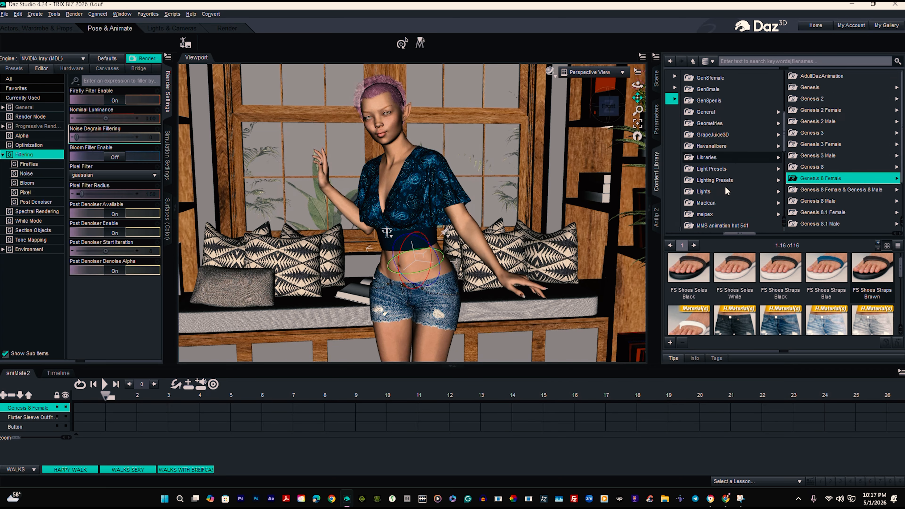
pyautogui.click(735, 169)
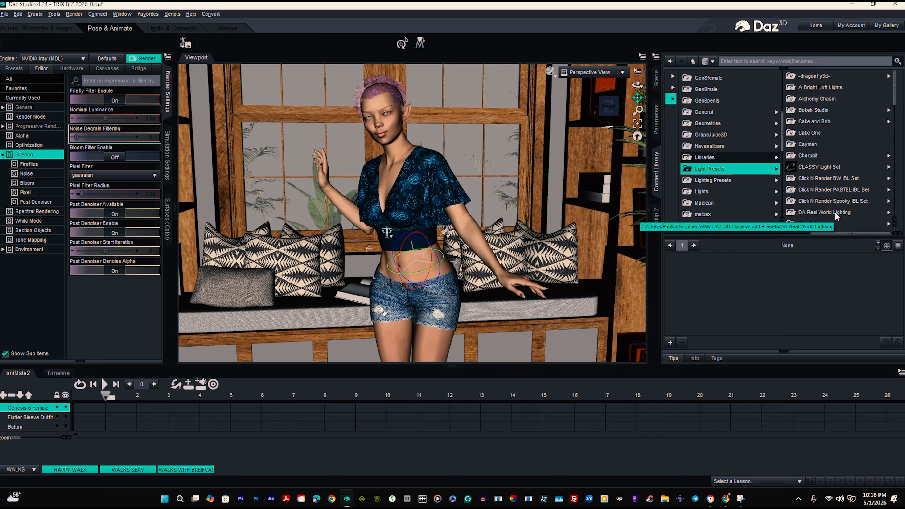
pyautogui.scroll(-1, 837, 178)
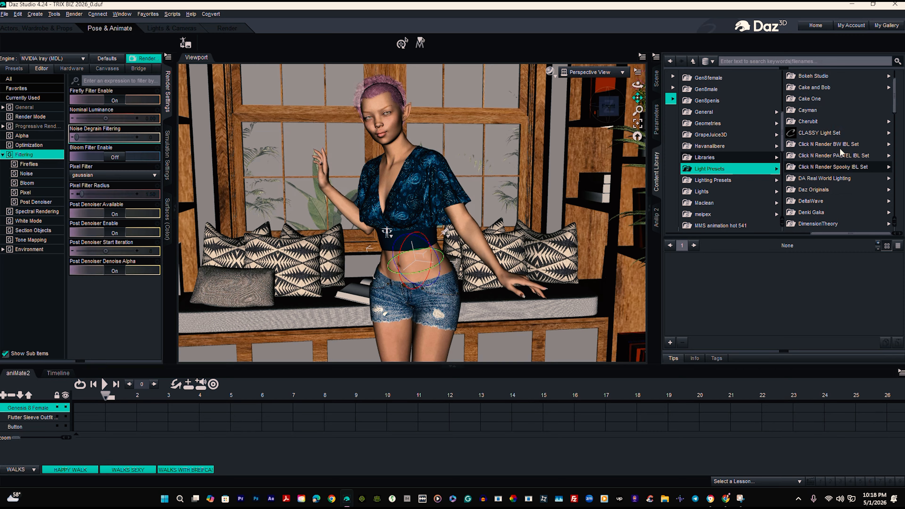
pyautogui.click(840, 154)
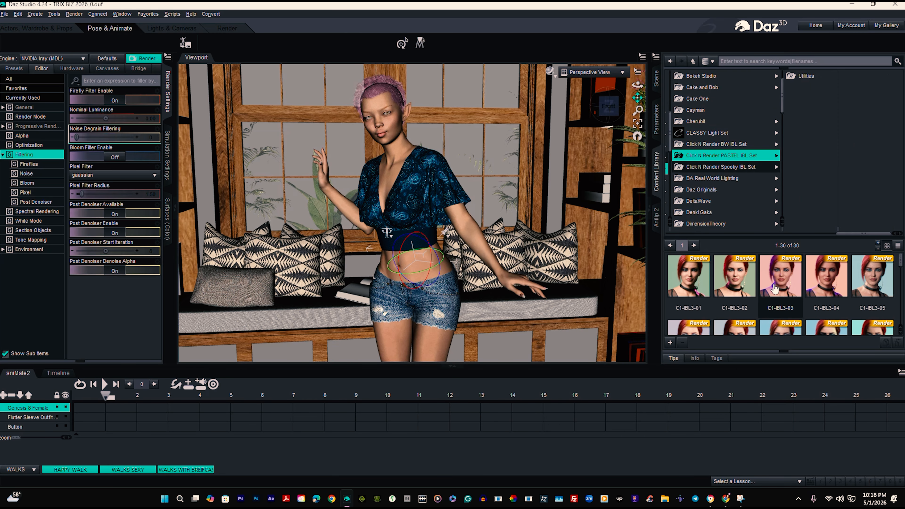
pyautogui.click(691, 332)
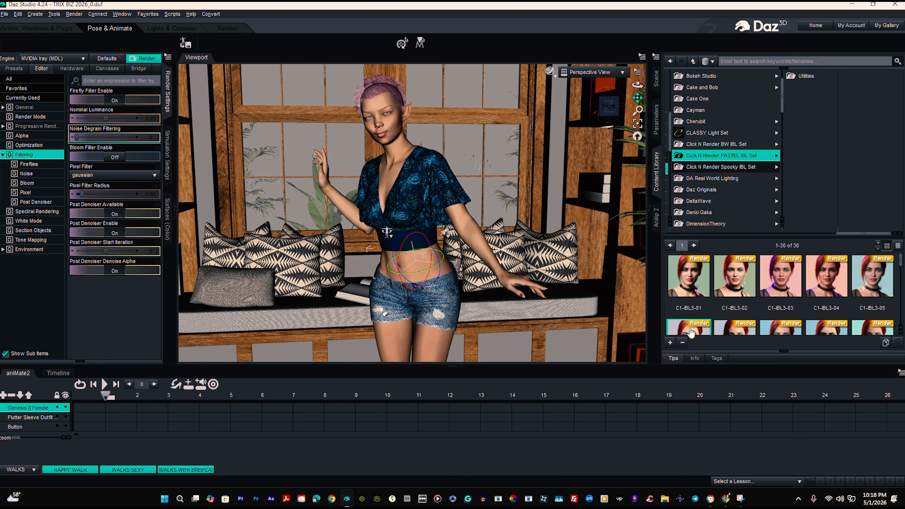
# Run a test render, inspect the lighting on the figure's face, then cancel and close the render.
pyautogui.click(142, 58)
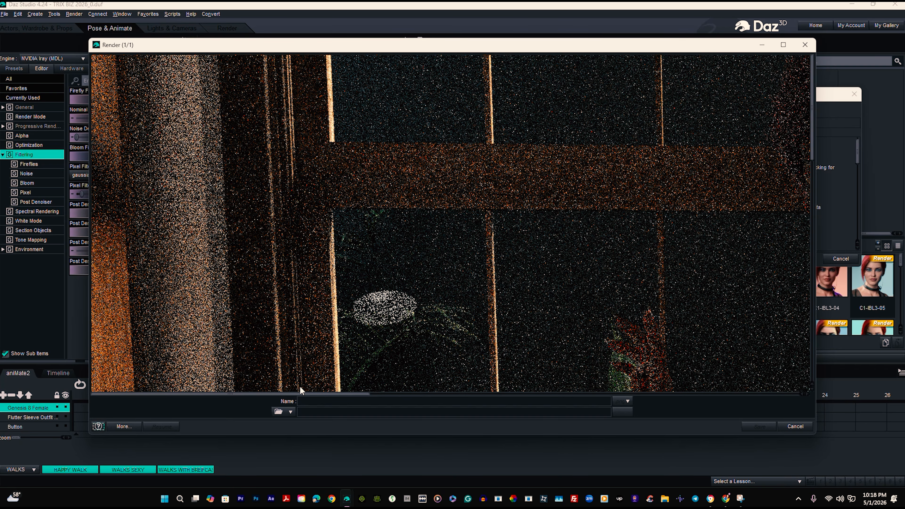
pyautogui.moveTo(296, 394); pyautogui.dragTo(514, 433)
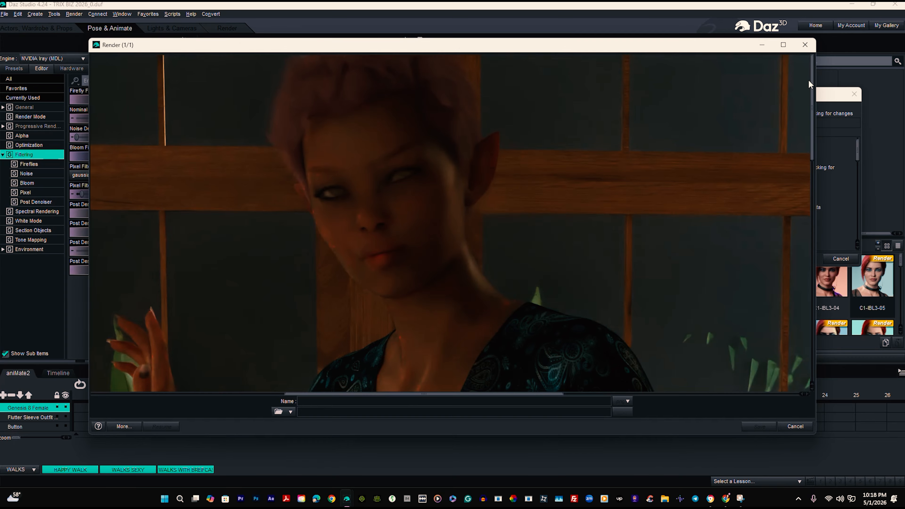
pyautogui.click(805, 45)
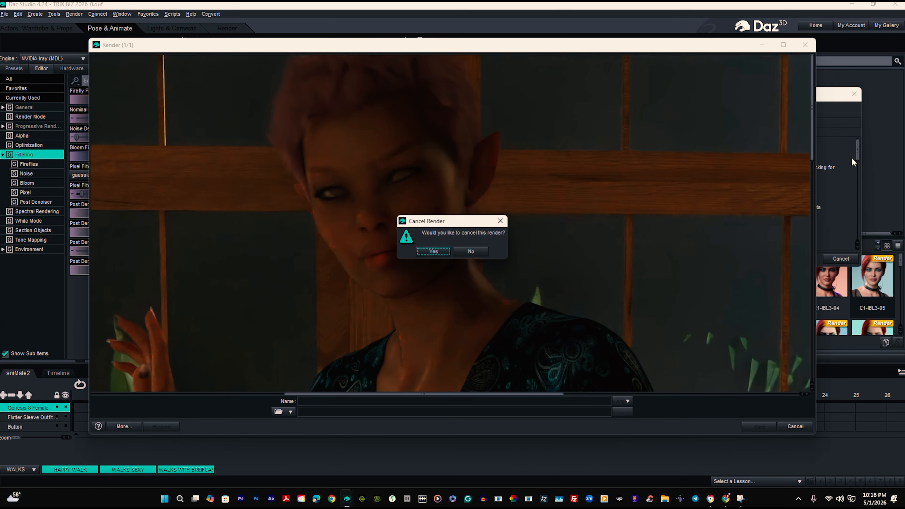
pyautogui.click(432, 251)
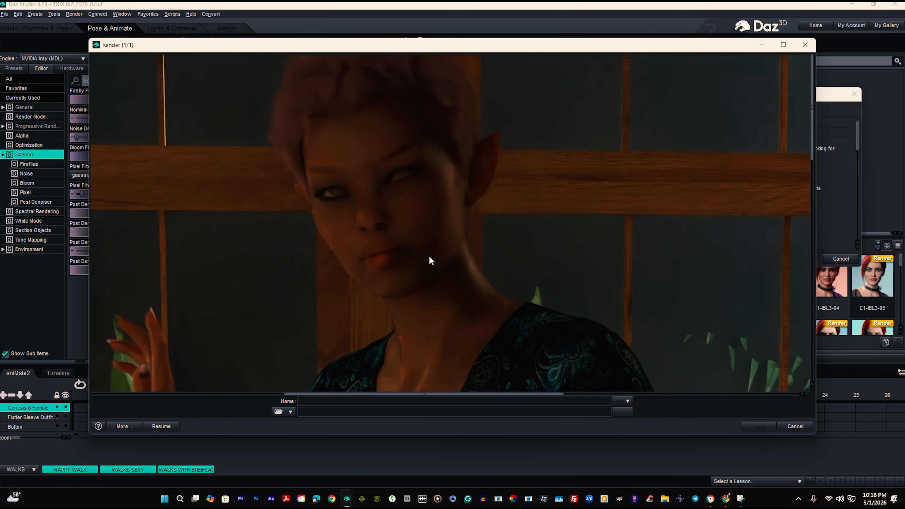
pyautogui.click(806, 46)
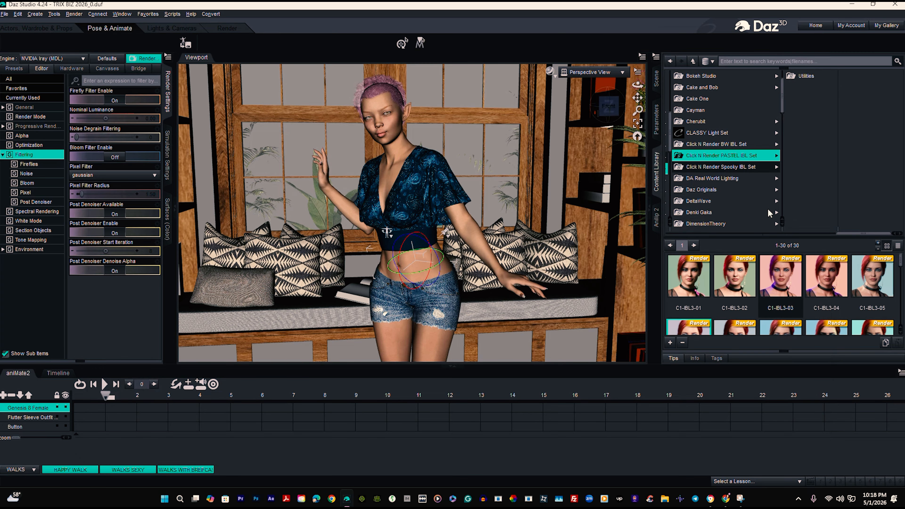
# Apply the C1-IBL Exposure G -1 preset from the PASTEL IBL set's Utilities folder.
pyautogui.click(797, 76)
pyautogui.scroll(-2, 831, 278)
pyautogui.click(822, 268)
# Render the scene with the -1 exposure preset, check the figure's face, and cancel the render.
pyautogui.click(140, 58)
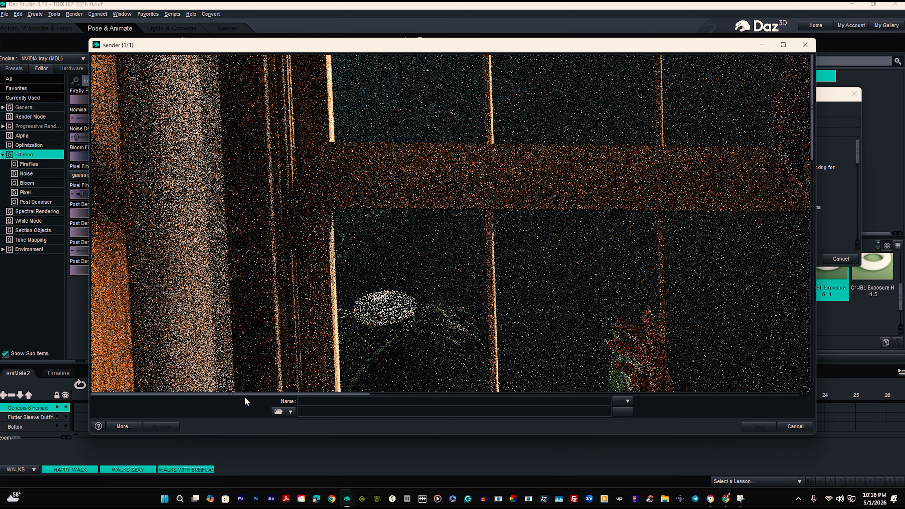
pyautogui.moveTo(245, 395); pyautogui.dragTo(390, 403)
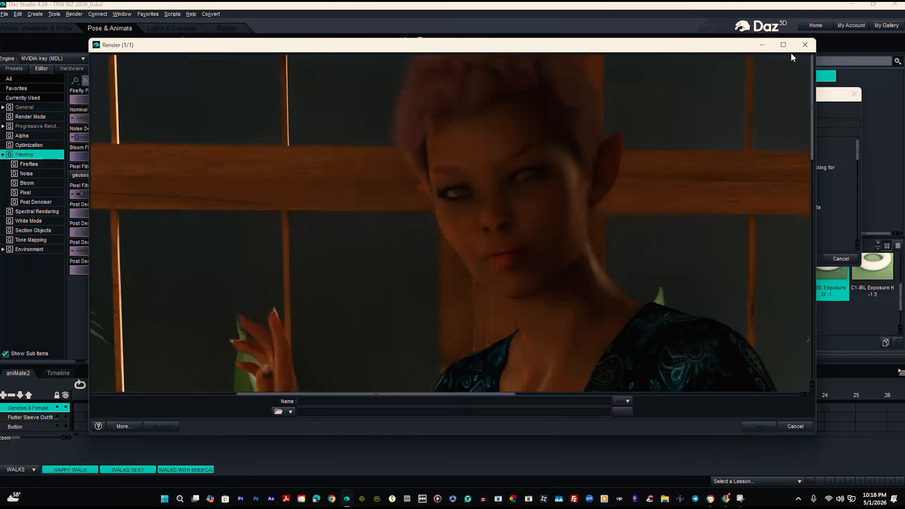
pyautogui.click(805, 45)
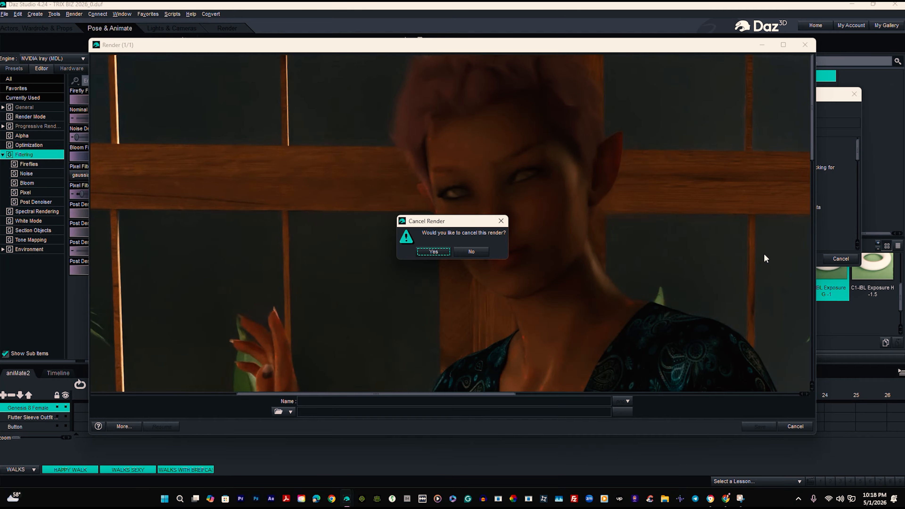
pyautogui.click(434, 253)
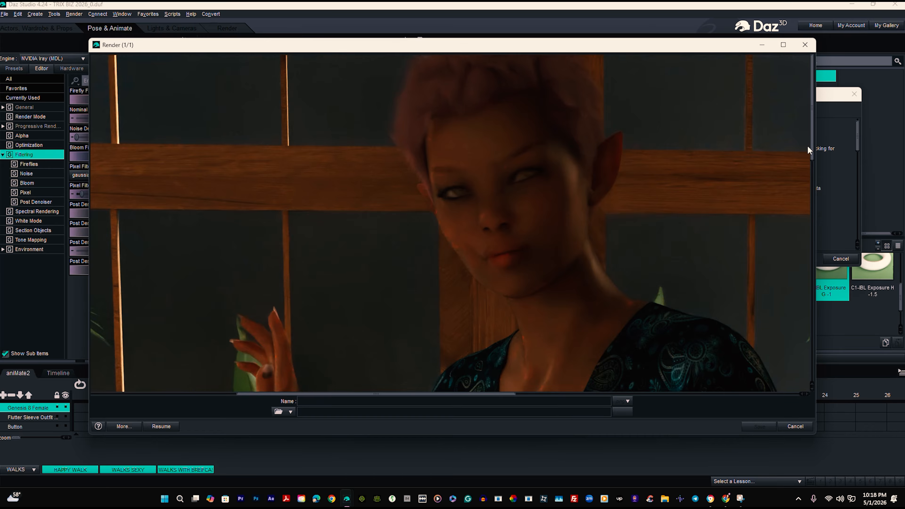
pyautogui.click(806, 45)
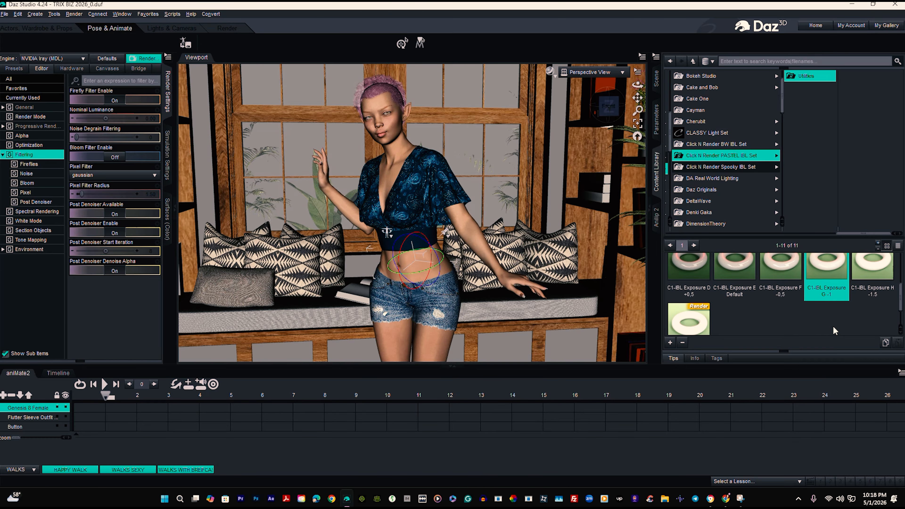
# Apply the last exposure preset in the Utilities folder and test it with a render, cancelling after checking the face.
pyautogui.click(684, 328)
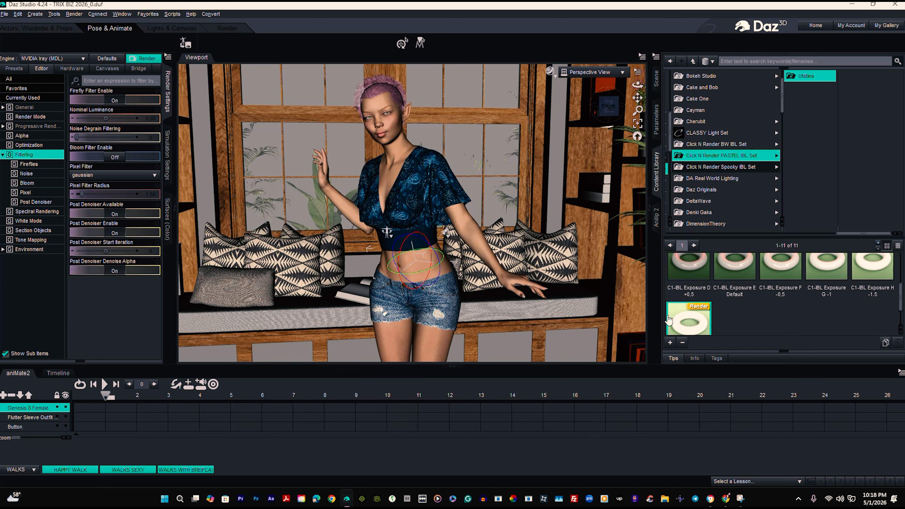
pyautogui.click(140, 59)
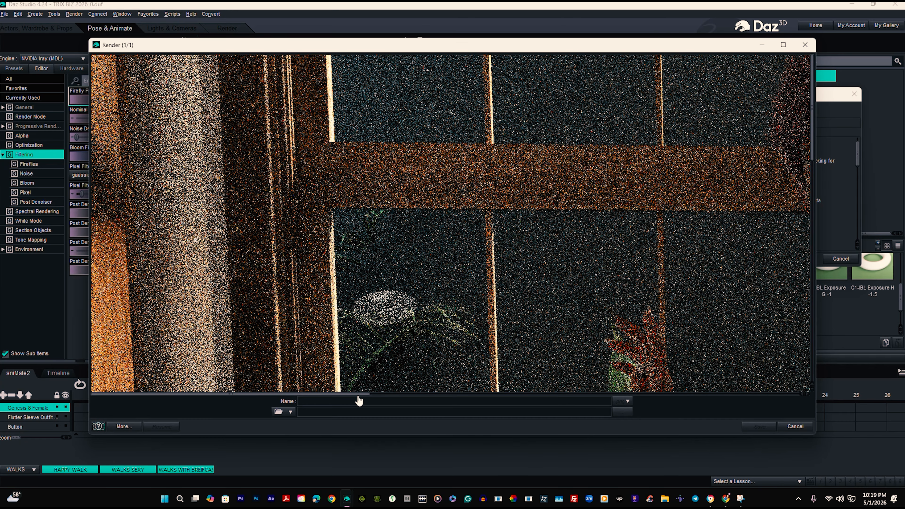
pyautogui.moveTo(358, 395); pyautogui.dragTo(487, 425)
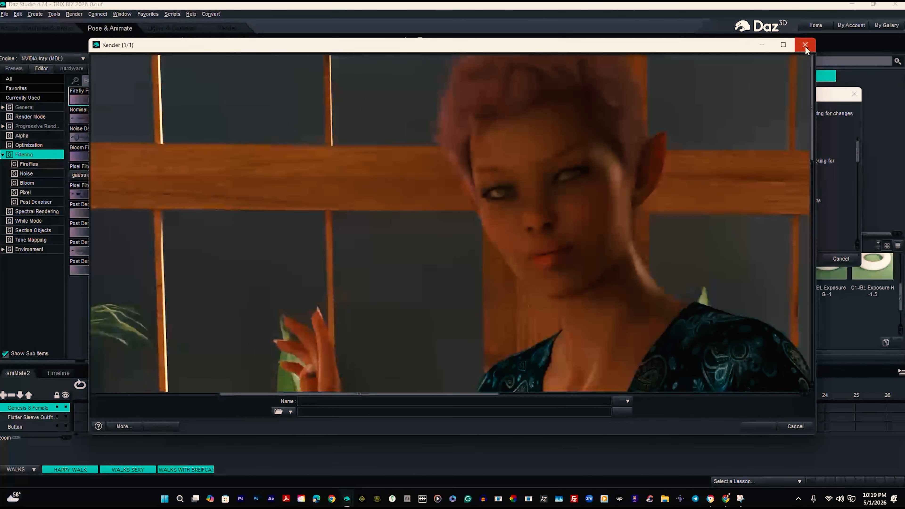
pyautogui.click(805, 45)
pyautogui.click(430, 252)
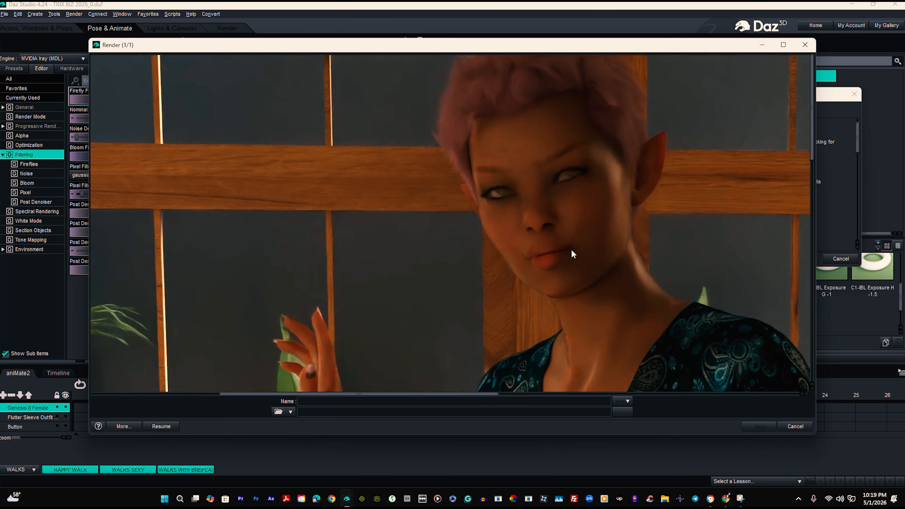
pyautogui.press('Escape')
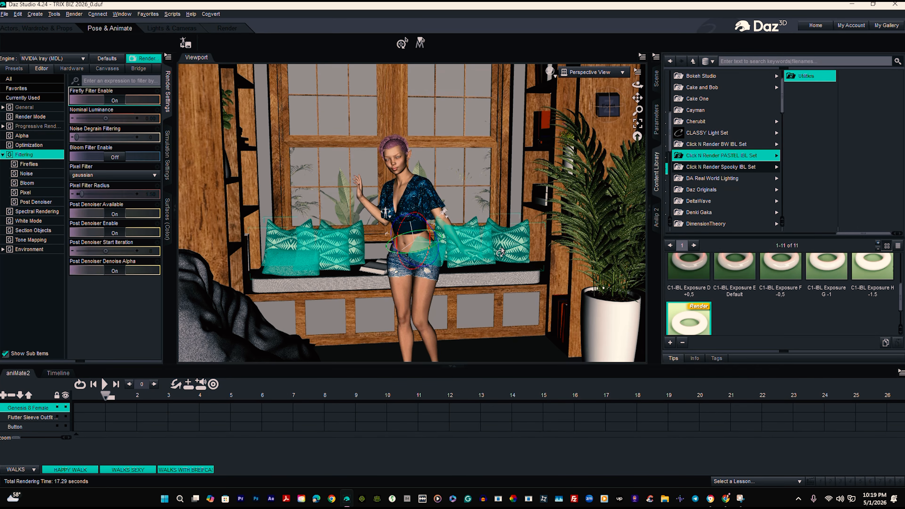
# Select the room's Walls object and hide it in the scene.
pyautogui.rightClick(523, 178)
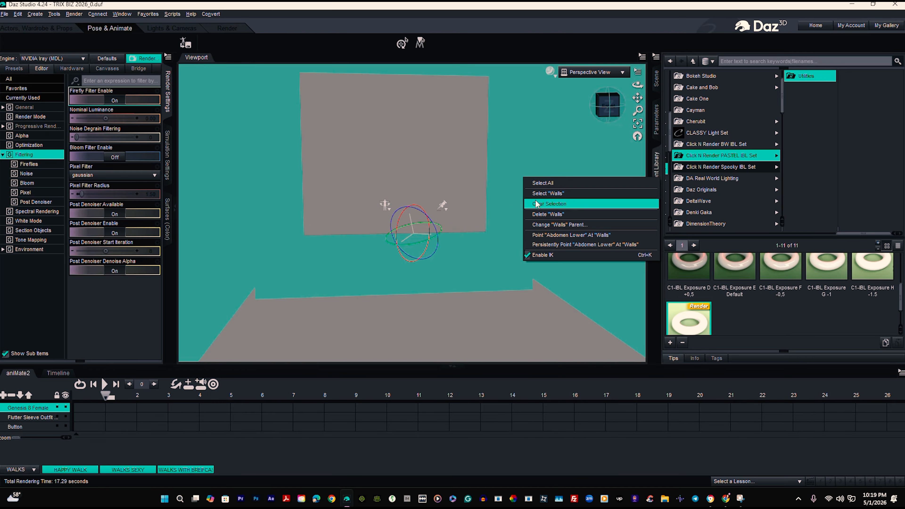
pyautogui.click(548, 194)
pyautogui.click(657, 79)
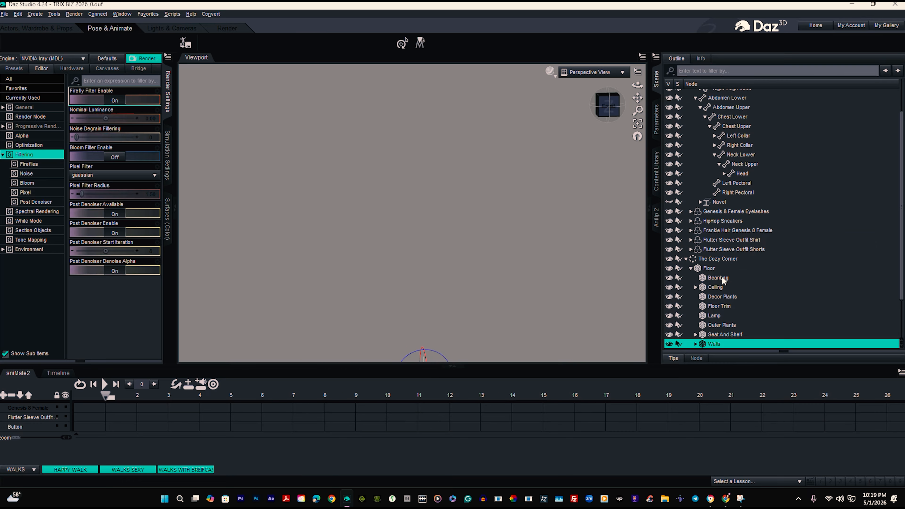
pyautogui.click(670, 345)
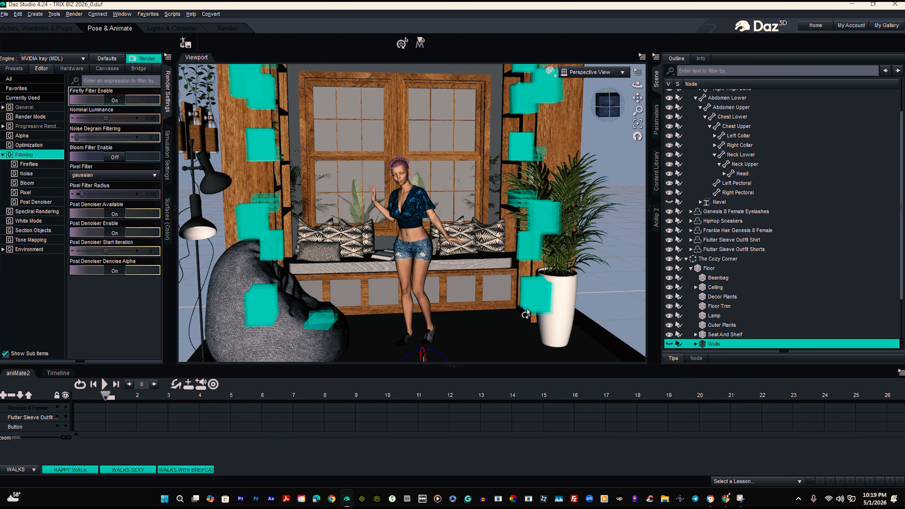
# Reframe the figure closely and test render the scene with the walls hidden, cancelling after checking the face.
pyautogui.scroll(10, 526, 314)
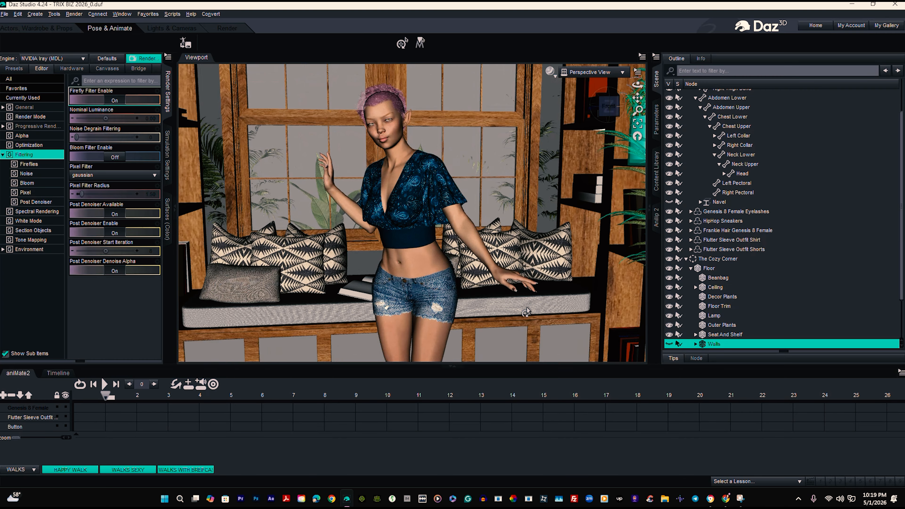
pyautogui.scroll(2, 526, 313)
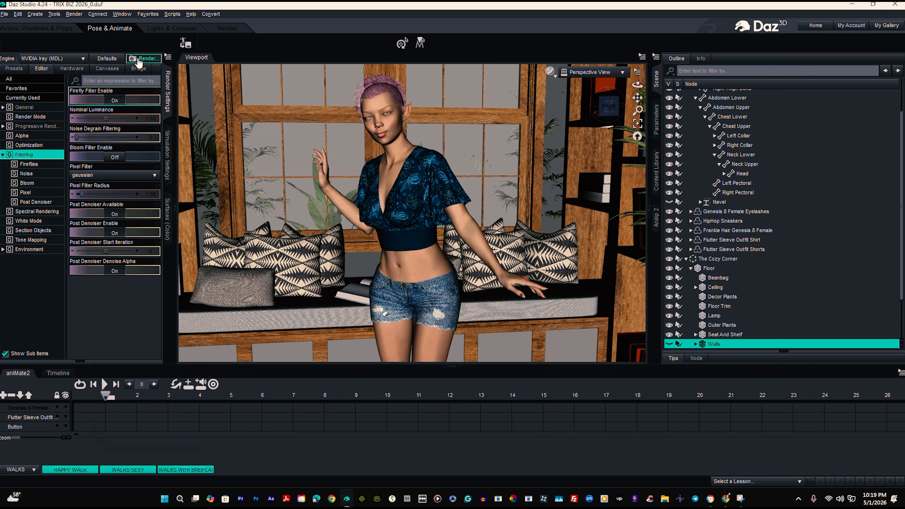
pyautogui.click(143, 58)
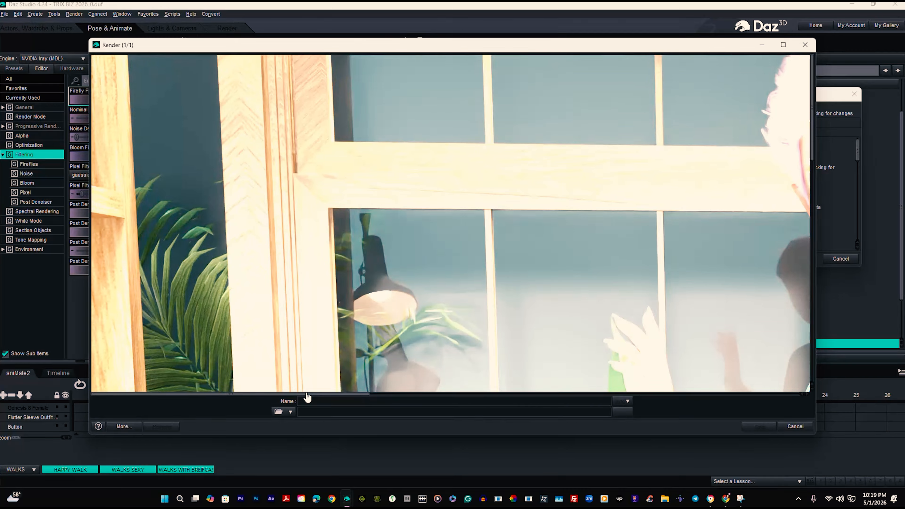
pyautogui.moveTo(308, 395); pyautogui.dragTo(501, 425)
pyautogui.click(806, 45)
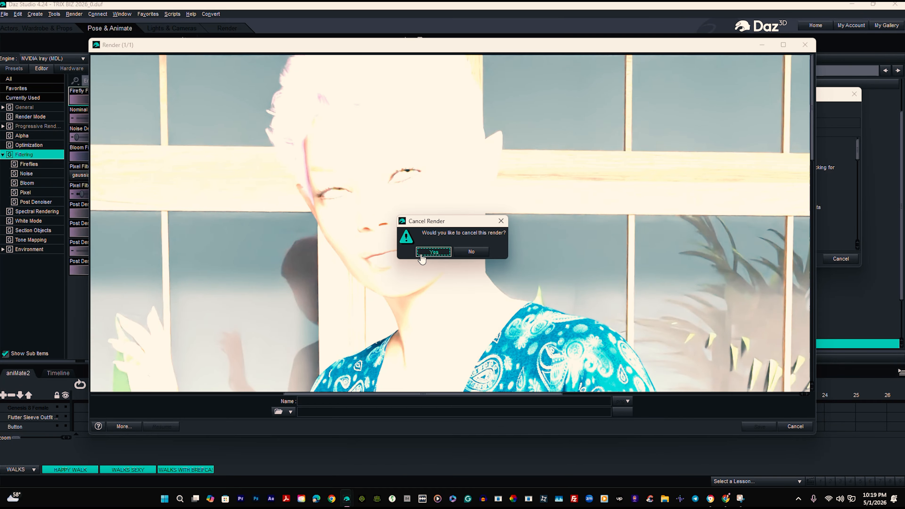
pyautogui.click(421, 255)
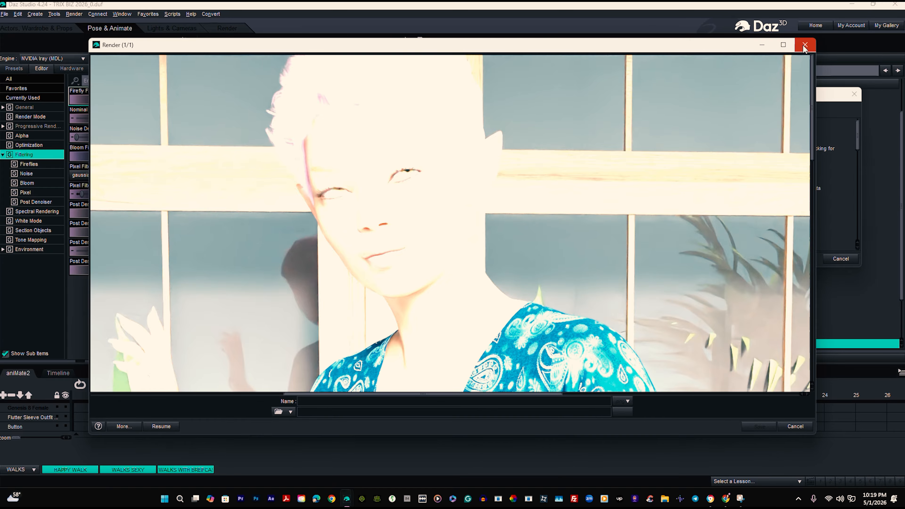
pyautogui.click(804, 46)
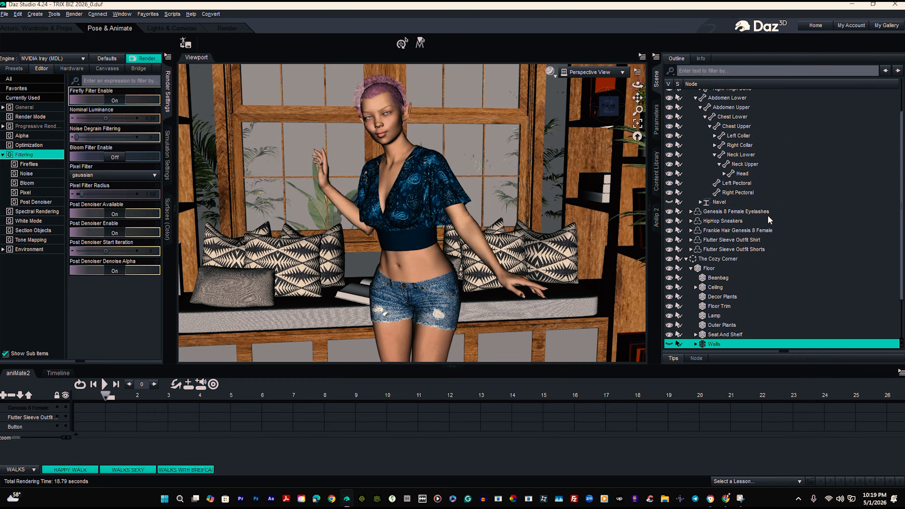
# Apply the C1-IBL Exposure E Default preset and start another test render.
pyautogui.click(659, 183)
pyautogui.doubleClick(718, 264)
pyautogui.click(139, 58)
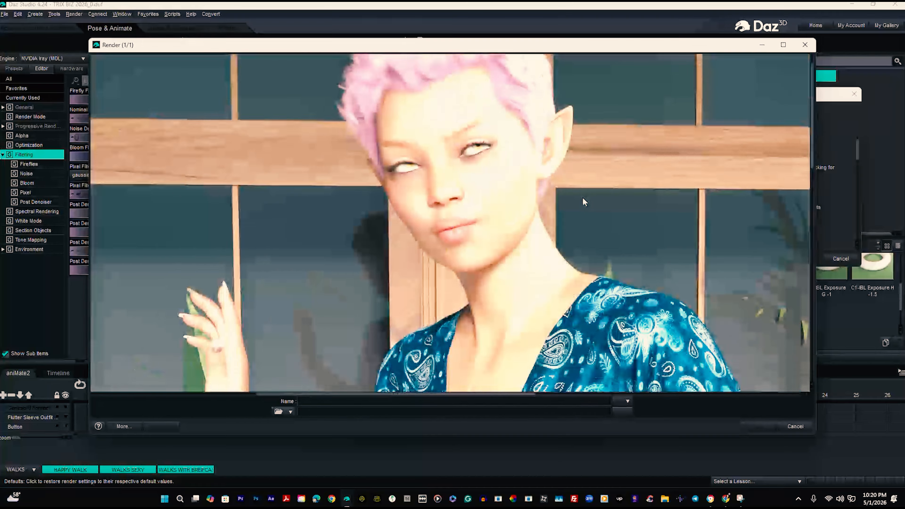
# Cancel the running test render after checking the face.
pyautogui.click(807, 46)
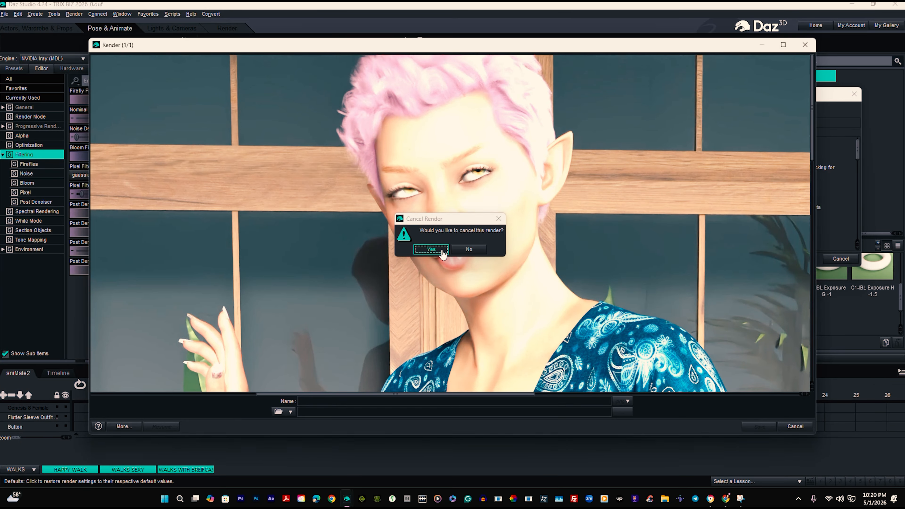
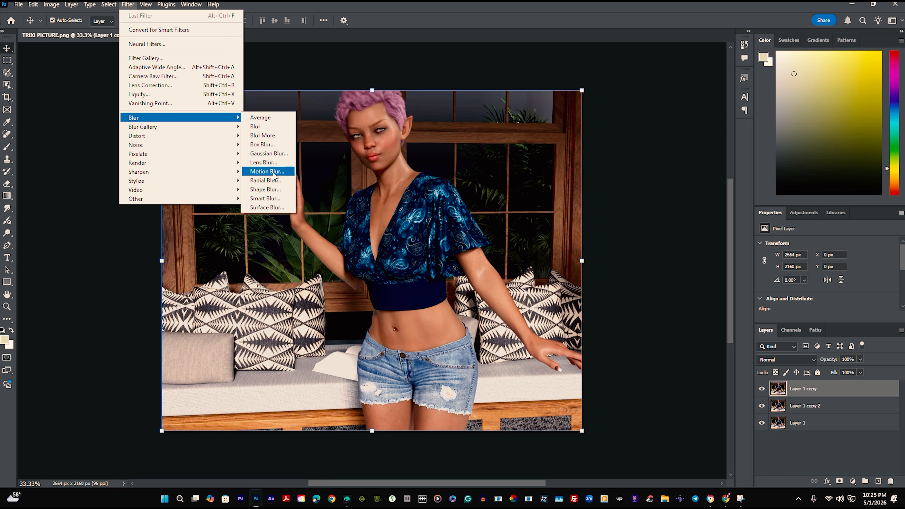
# Apply a Surface Blur with a 10-pixel radius and a raised threshold to Layer 1 copy, and set its opacity to 55%.
pyautogui.click(273, 207)
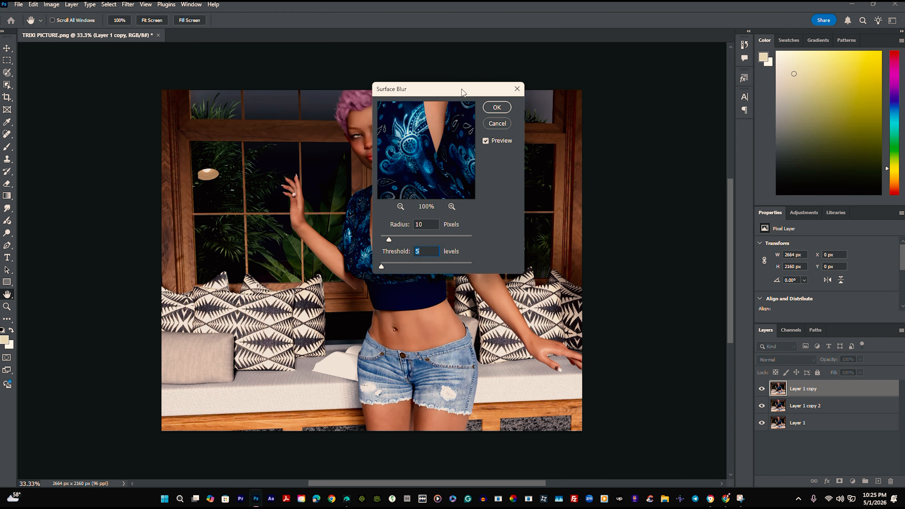
pyautogui.moveTo(464, 94); pyautogui.dragTo(622, 102)
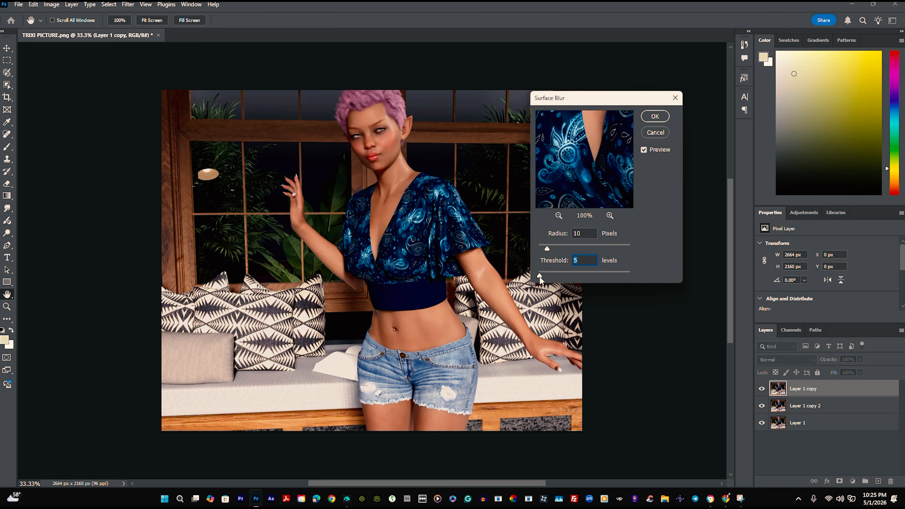
pyautogui.moveTo(540, 277); pyautogui.dragTo(545, 277)
pyautogui.click(549, 275)
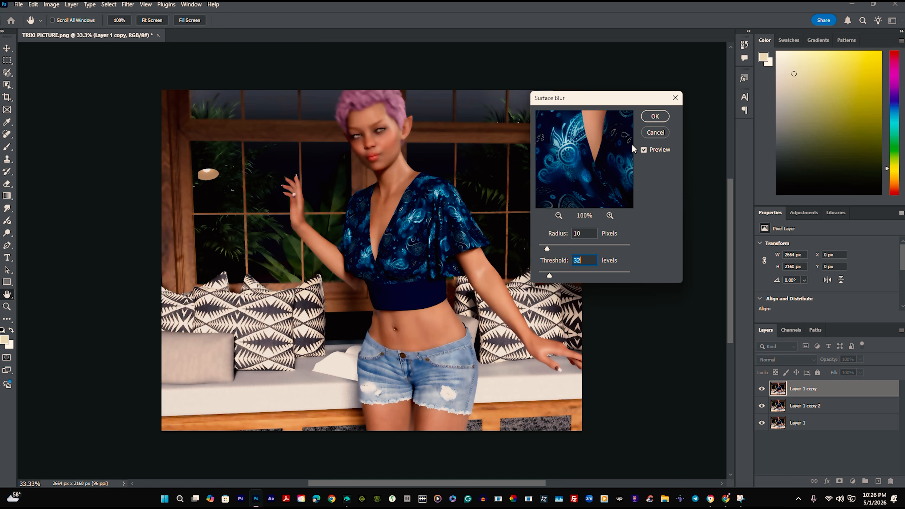
pyautogui.moveTo(547, 277); pyautogui.dragTo(546, 277)
pyautogui.click(655, 116)
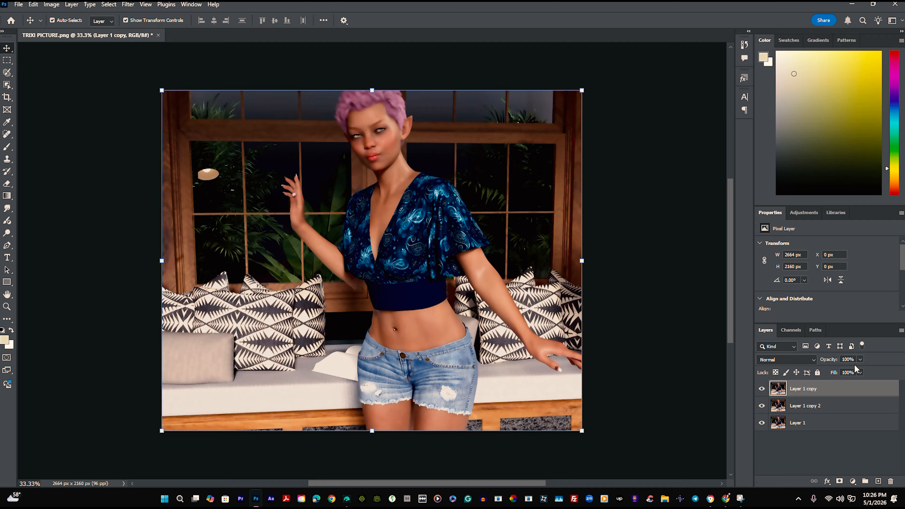
pyautogui.click(860, 360)
pyautogui.moveTo(839, 374); pyautogui.dragTo(841, 373)
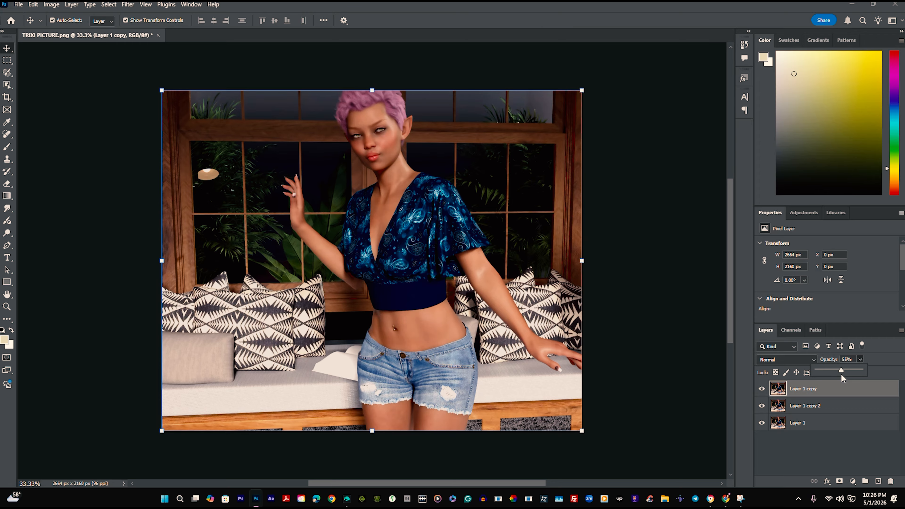
# Brighten Layer 1 copy 2 slightly with Curves, using a midtone point at input 107 and output 109.
pyautogui.click(786, 412)
pyautogui.click(51, 4)
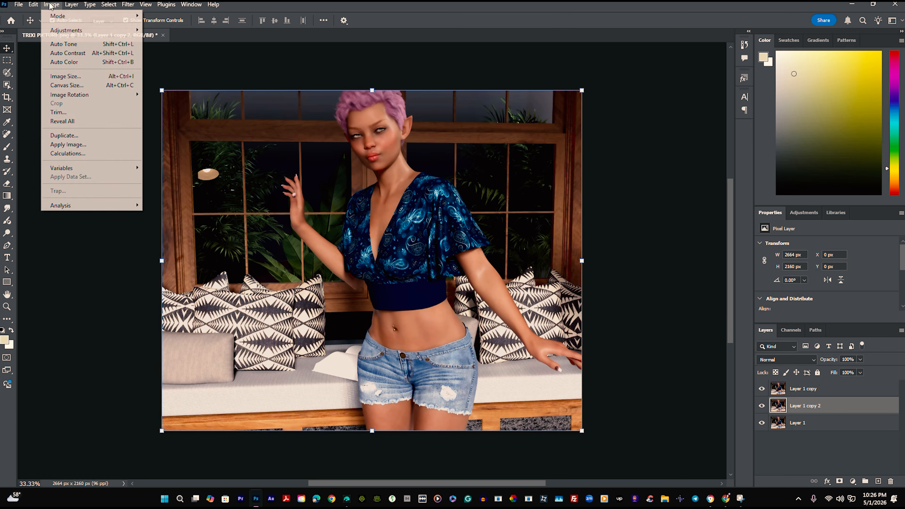
pyautogui.moveTo(58, 34)
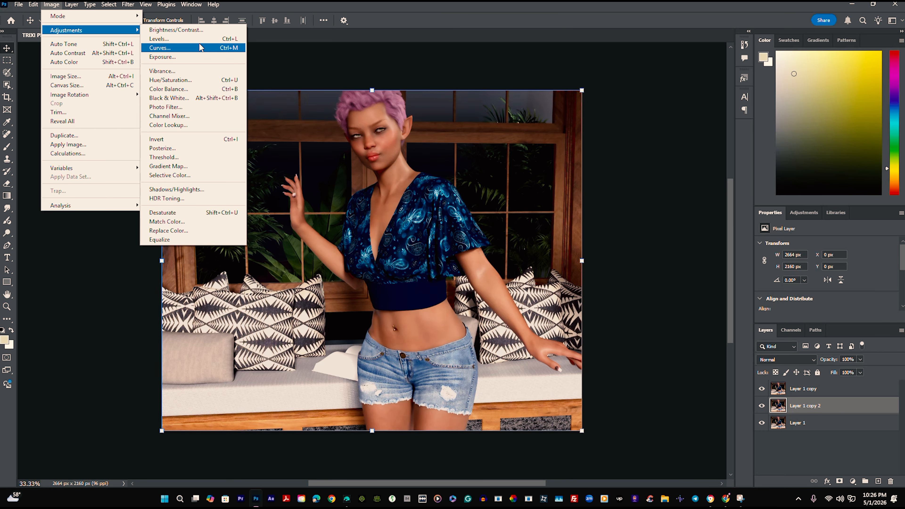
pyautogui.click(202, 47)
pyautogui.moveTo(552, 189)
pyautogui.mouseDown()
pyautogui.moveTo(539, 215)
pyautogui.moveTo(548, 191)
pyautogui.mouseUp()
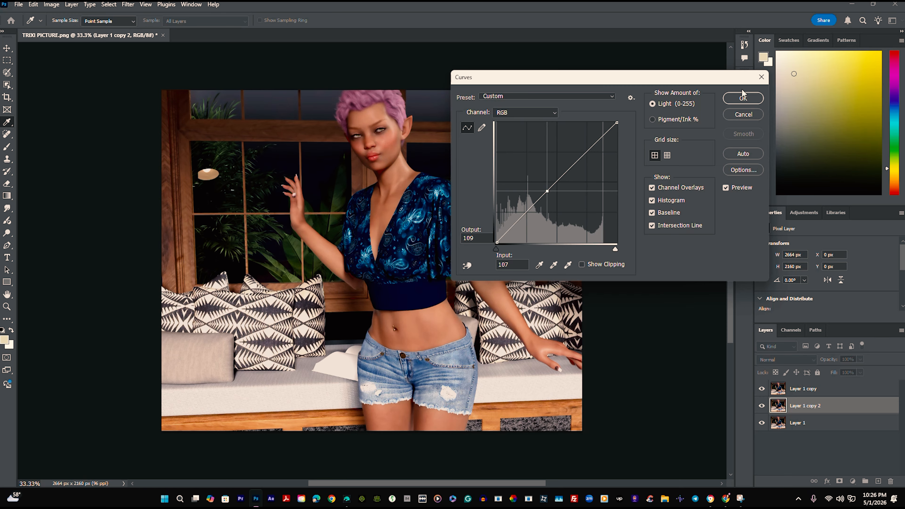
pyautogui.click(744, 98)
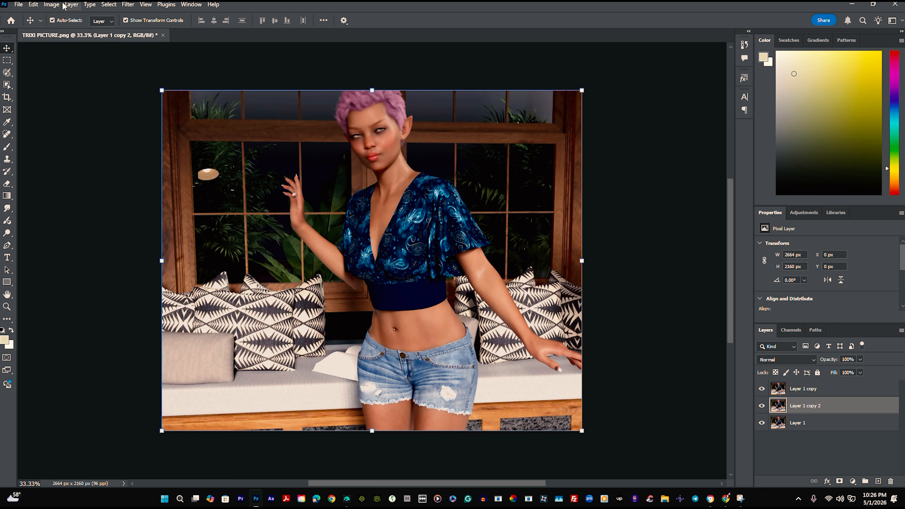
# Apply a Photo Filter to Layer 1 copy 2 using Warming Filter (LBA) at 25% density, after trying Cooling Filter (80).
pyautogui.click(51, 4)
pyautogui.moveTo(58, 32)
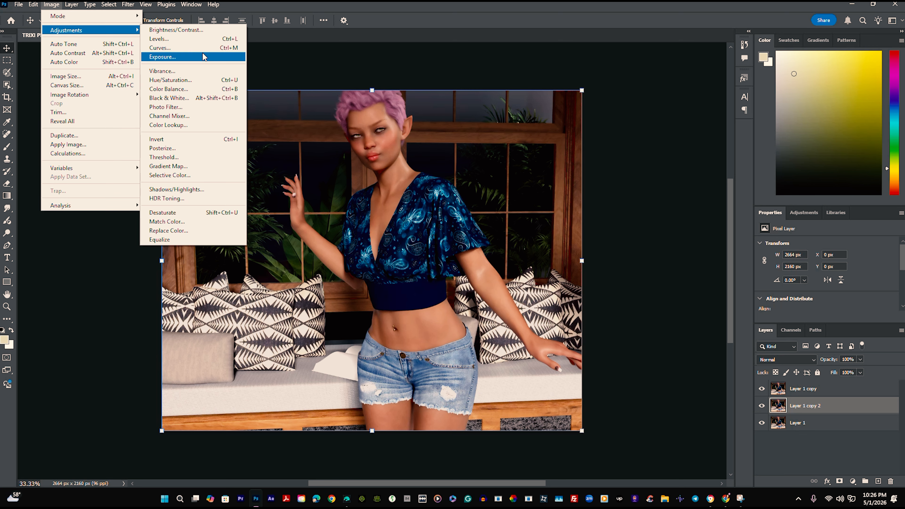
pyautogui.click(182, 107)
pyautogui.click(603, 119)
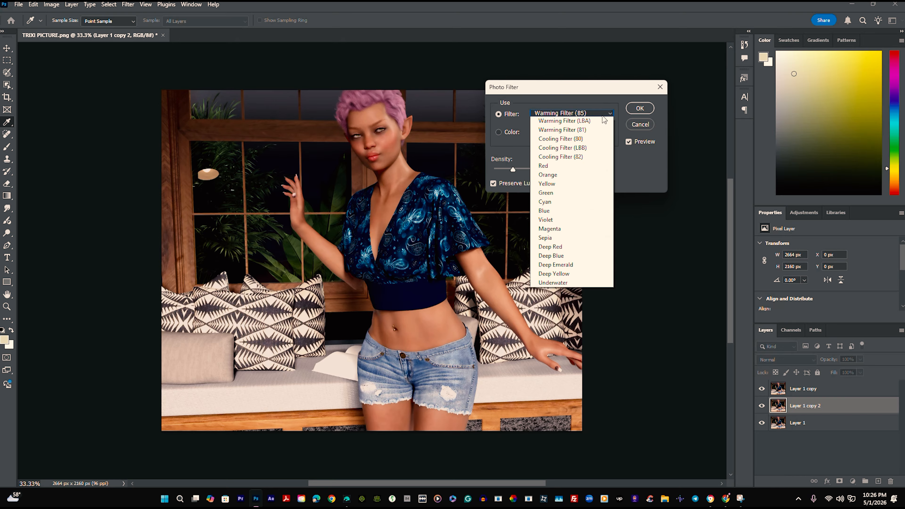
pyautogui.click(596, 152)
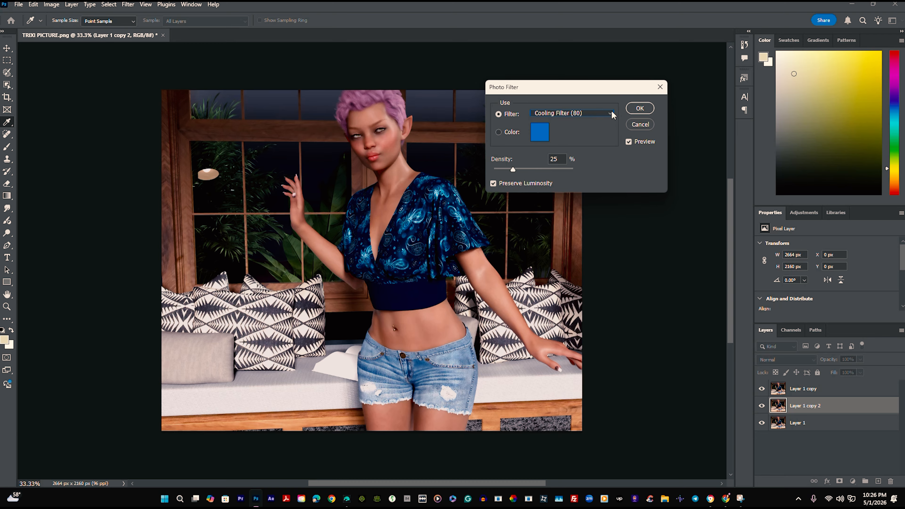
pyautogui.click(499, 132)
pyautogui.click(498, 114)
pyautogui.click(570, 113)
pyautogui.click(578, 131)
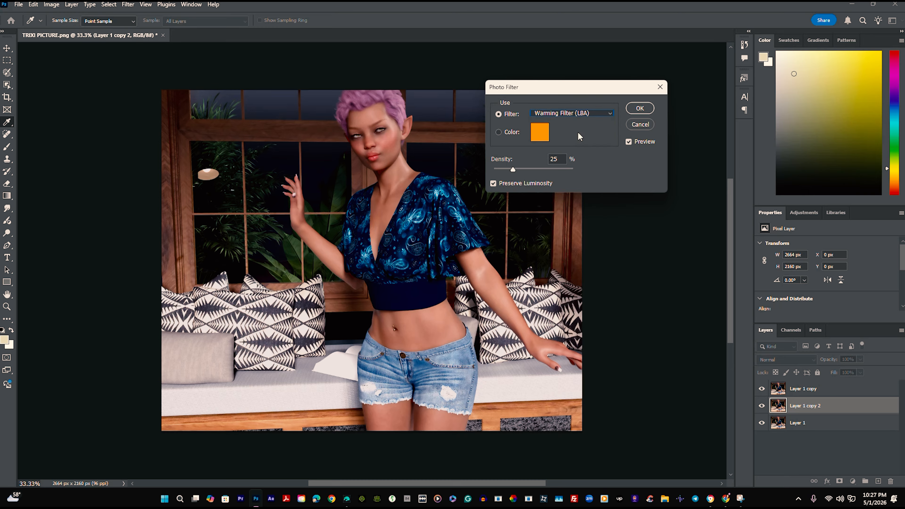
pyautogui.click(640, 108)
pyautogui.press('v')
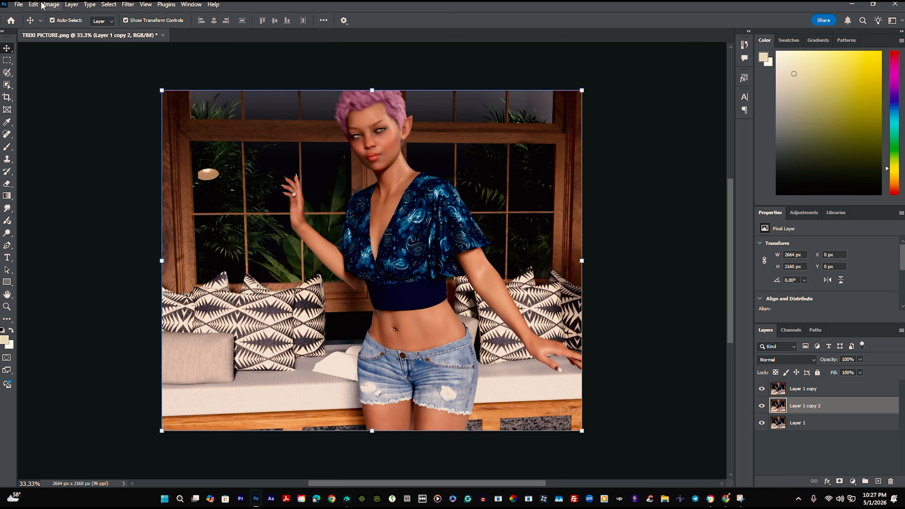
# Sharpen Layer 1 copy 2 with the basic Sharpen filter.
pyautogui.click(49, 5)
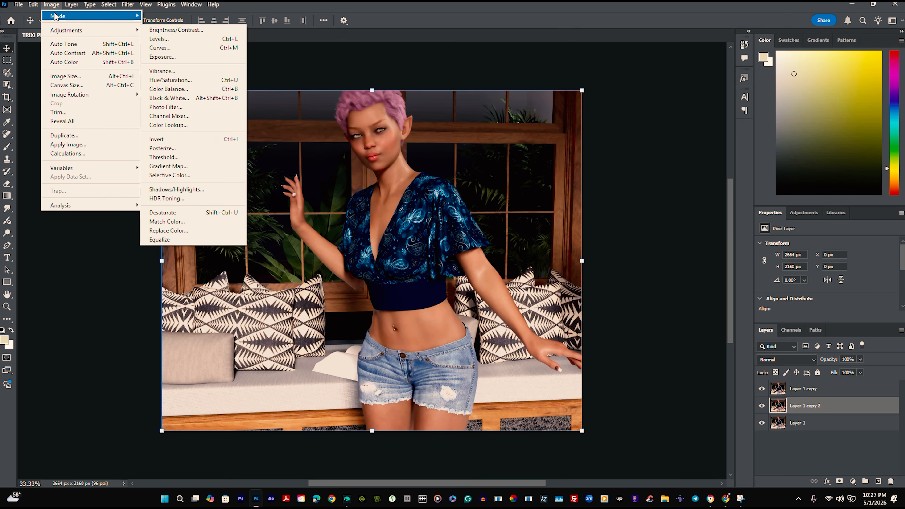
pyautogui.moveTo(81, 7)
pyautogui.moveTo(128, 5)
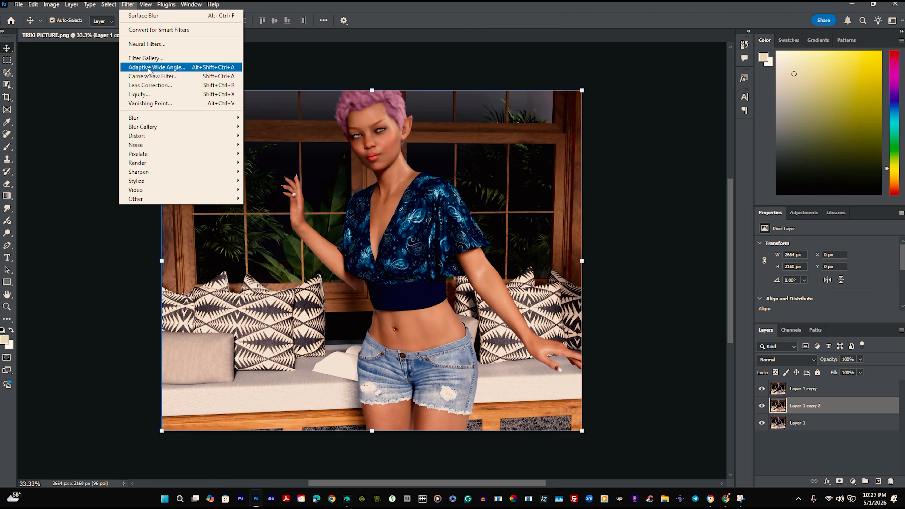
pyautogui.moveTo(210, 171)
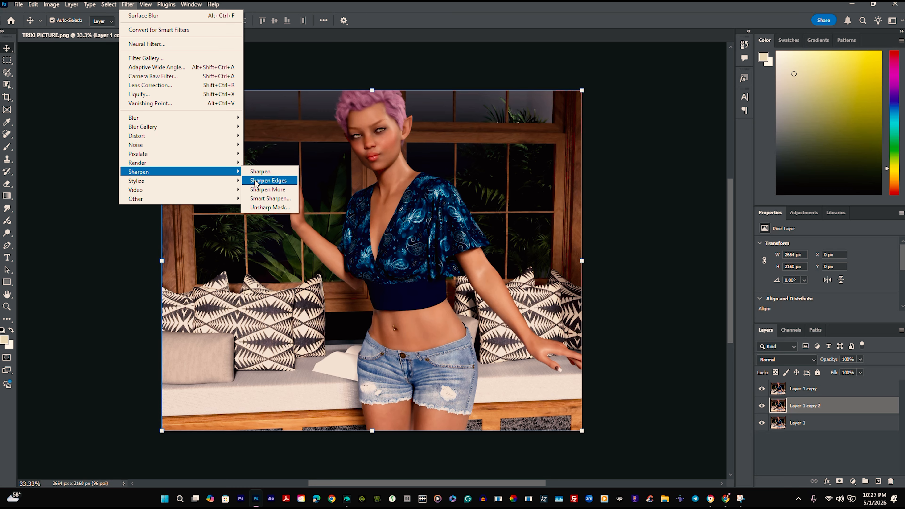
pyautogui.click(257, 172)
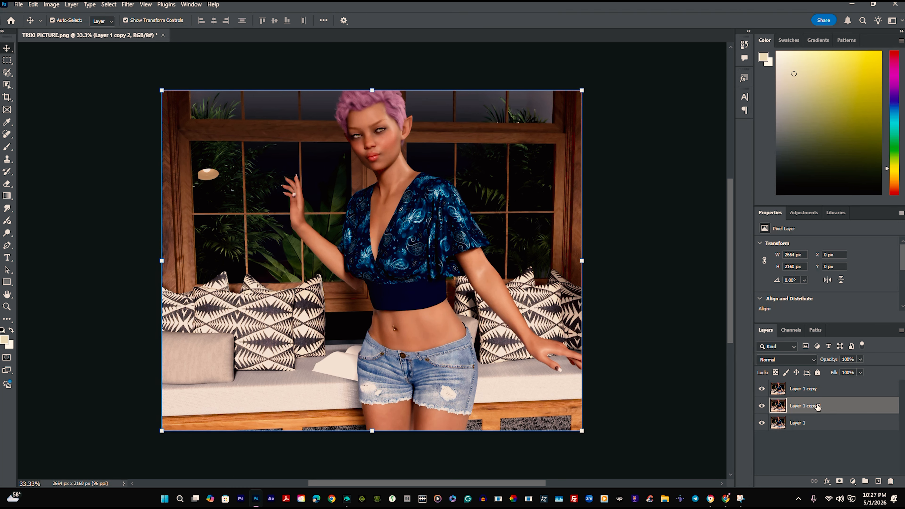
# Boost the vibrance and saturation of Layer 1 copy 2 slightly, and set its opacity to 71%.
pyautogui.click(51, 4)
pyautogui.moveTo(60, 34)
pyautogui.click(162, 72)
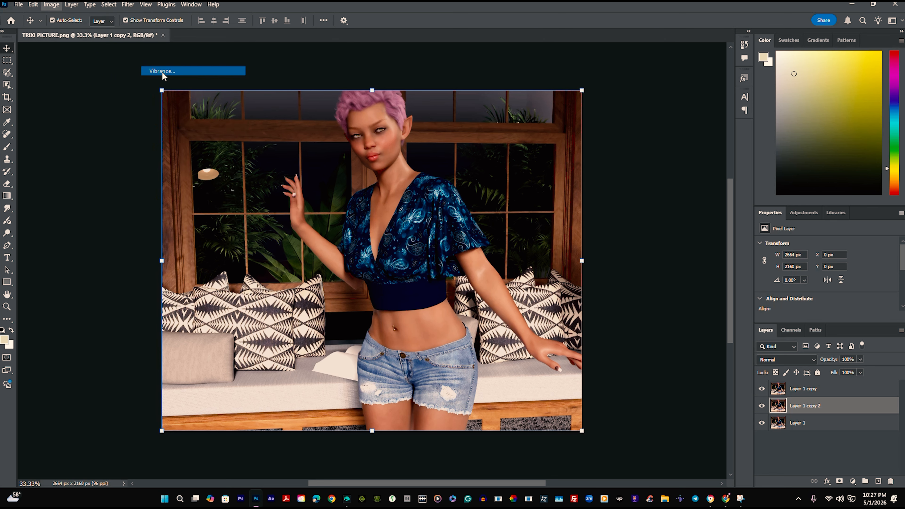
pyautogui.moveTo(435, 264); pyautogui.dragTo(440, 242)
pyautogui.click(511, 231)
pyautogui.press('v')
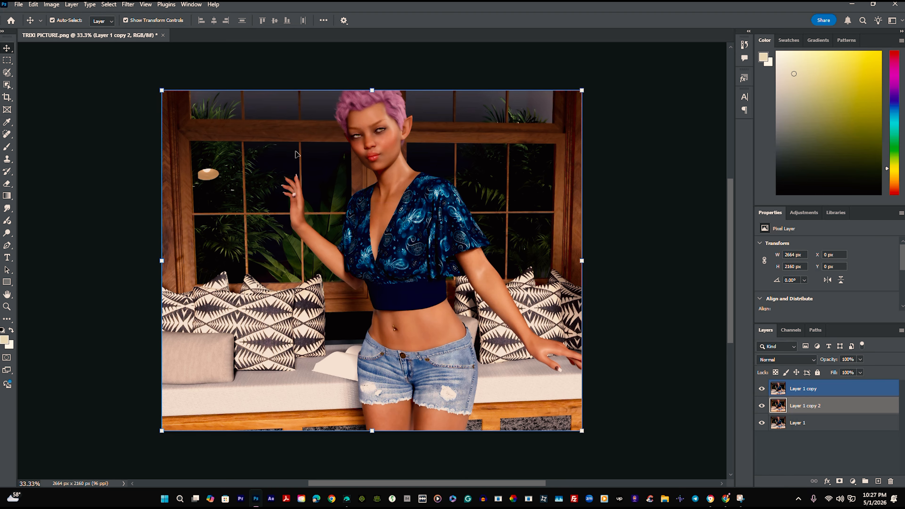
pyautogui.click(860, 360)
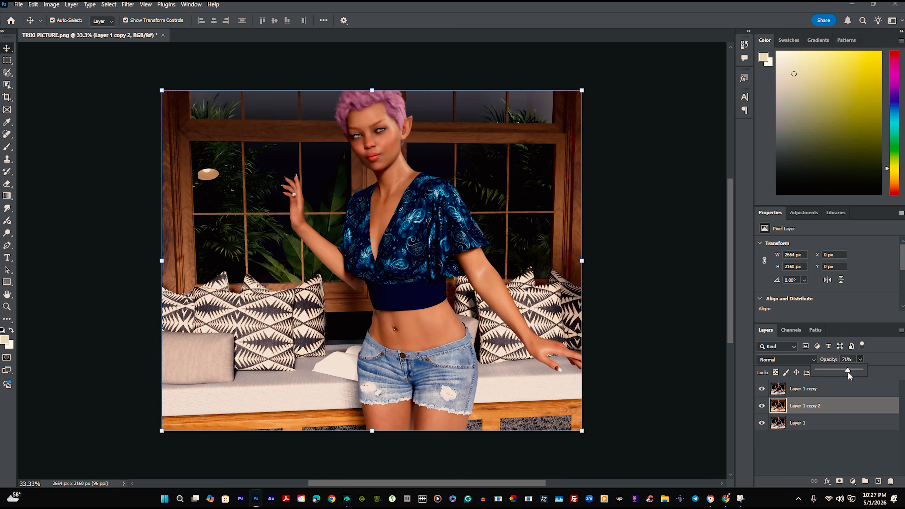
pyautogui.click(799, 424)
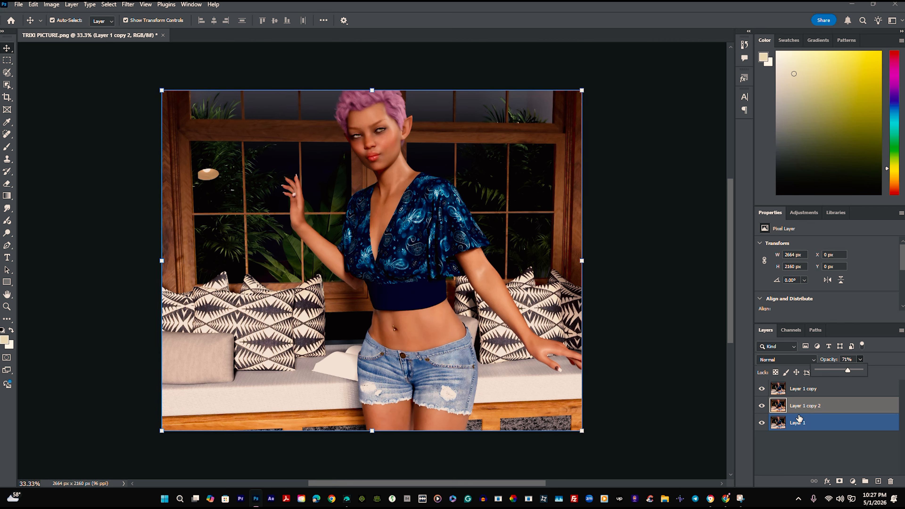
# Adjust the Levels of Layer 1, raising the input black point and slightly lifting the output black level.
pyautogui.click(801, 429)
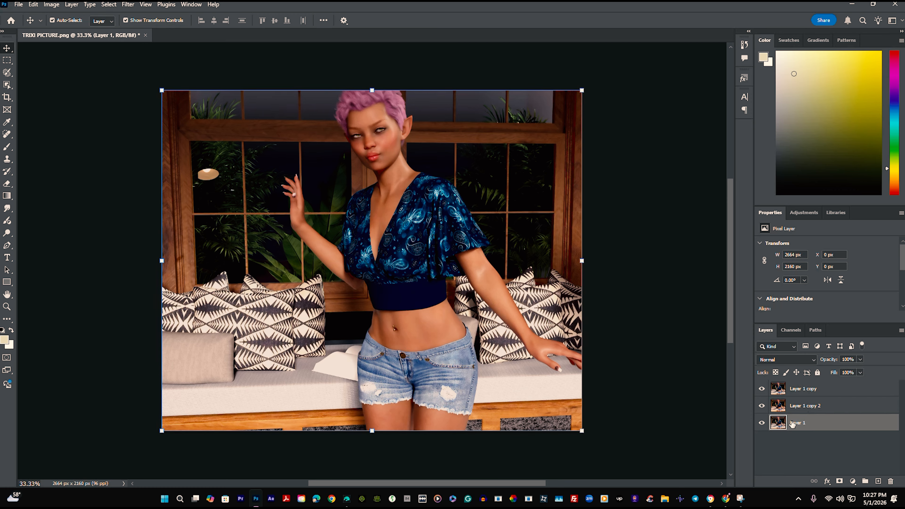
pyautogui.click(51, 4)
pyautogui.moveTo(68, 30)
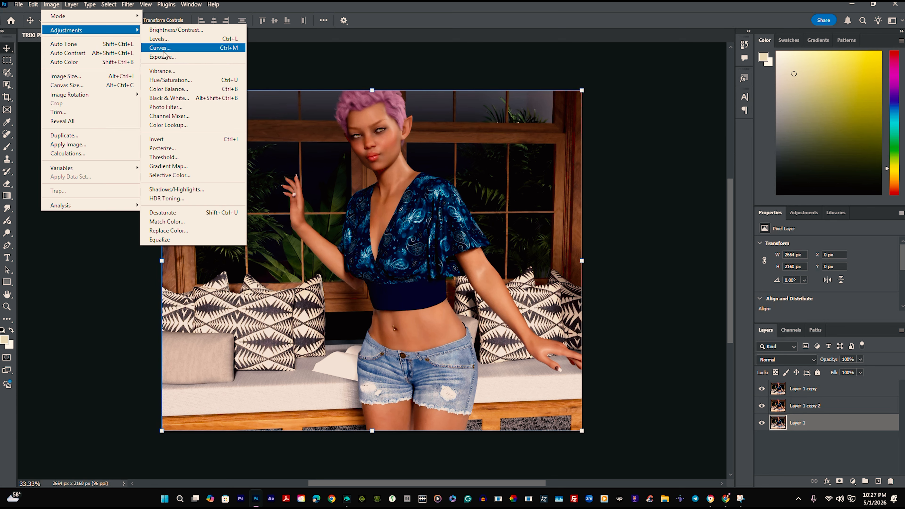
pyautogui.click(169, 38)
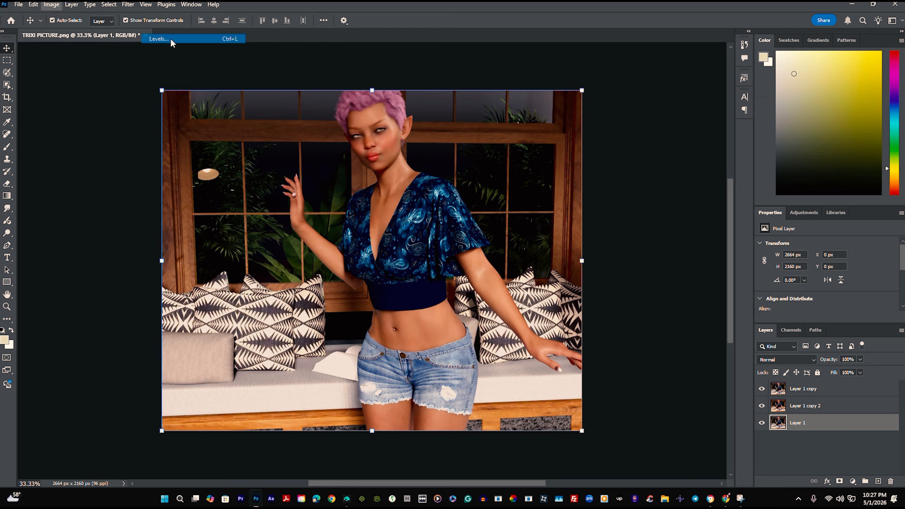
pyautogui.moveTo(593, 214); pyautogui.dragTo(610, 209)
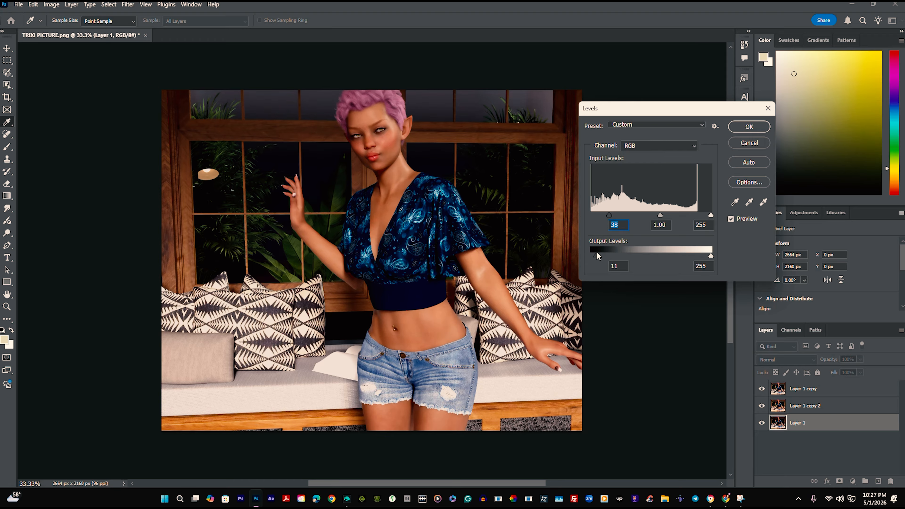
pyautogui.moveTo(596, 254); pyautogui.dragTo(595, 255)
pyautogui.moveTo(609, 215); pyautogui.dragTo(611, 216)
pyautogui.click(750, 126)
pyautogui.press('v')
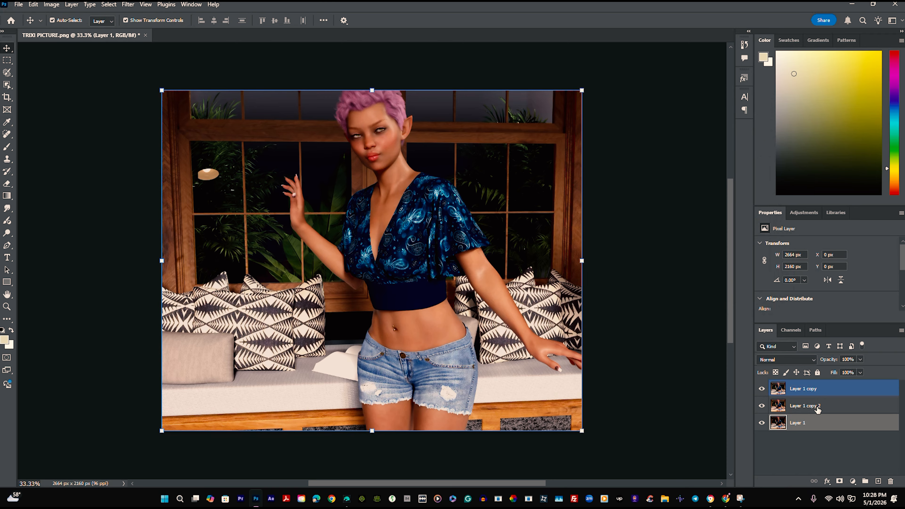
# Raise Layer 1 copy 2's vibrance to +17 and saturation to +13.
pyautogui.click(848, 406)
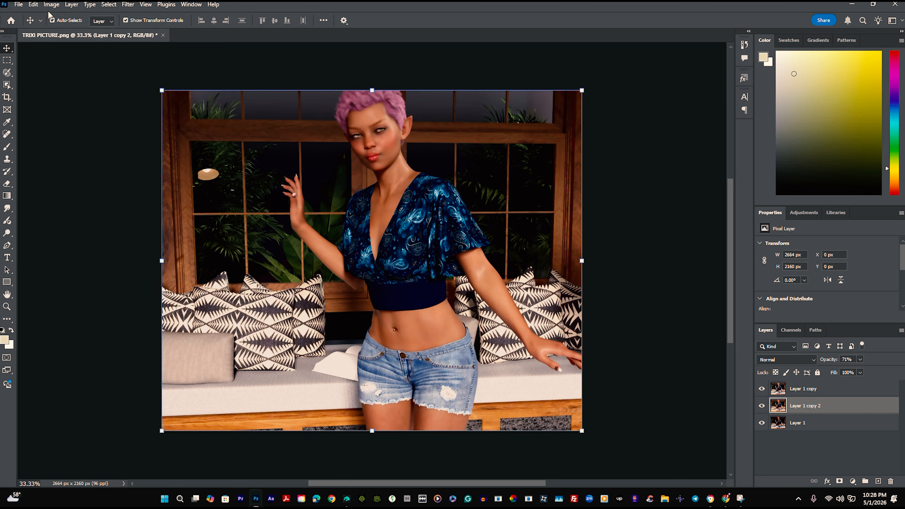
pyautogui.click(52, 5)
pyautogui.moveTo(68, 33)
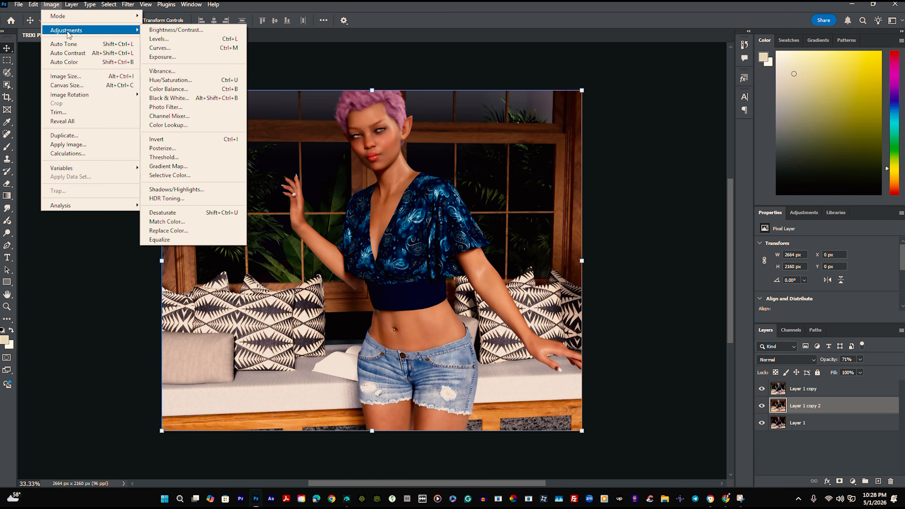
pyautogui.click(154, 72)
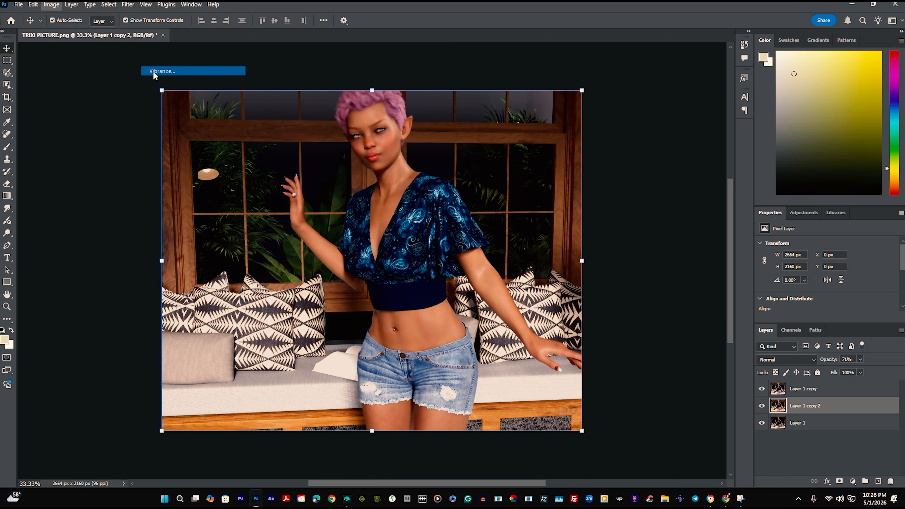
pyautogui.moveTo(432, 268); pyautogui.dragTo(442, 243)
pyautogui.click(432, 243)
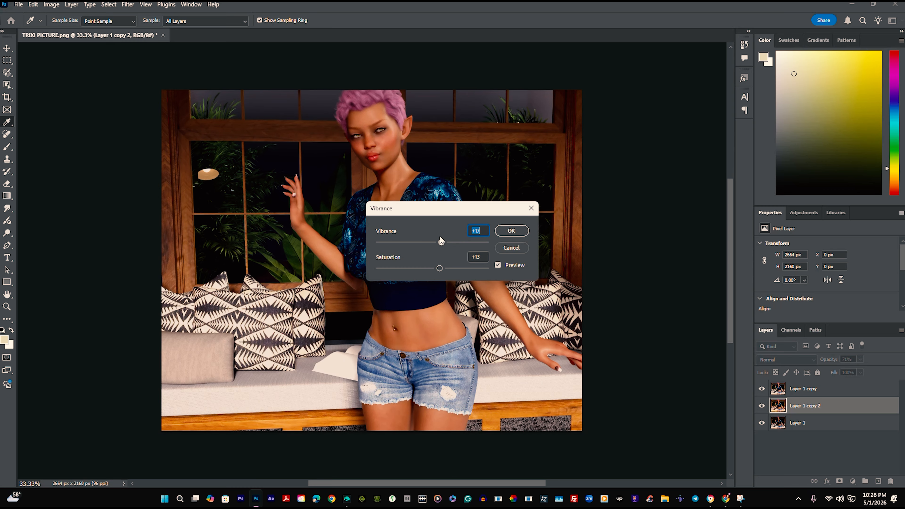
pyautogui.click(520, 230)
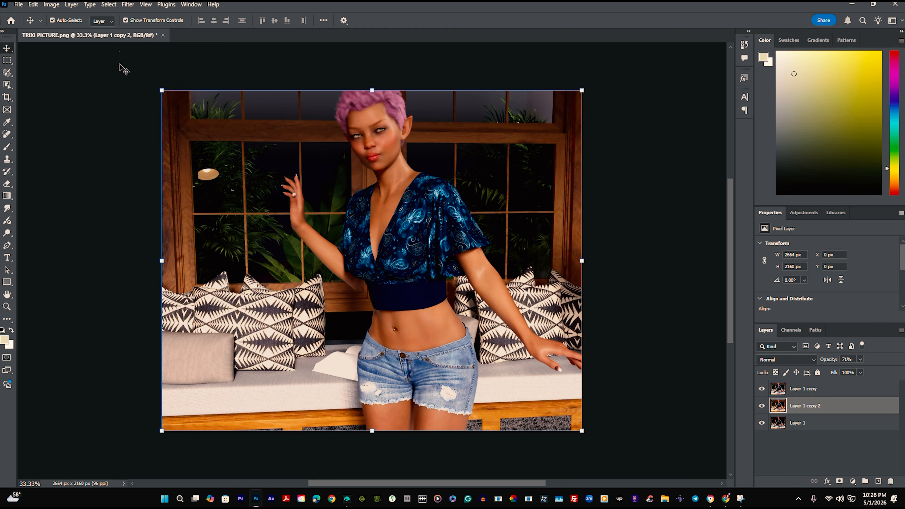
# Save a copy of the retouched picture to the Desktop as the JPEG TRIXI PICTURE copy, at medium quality 5 in progressive format.
pyautogui.click(15, 5)
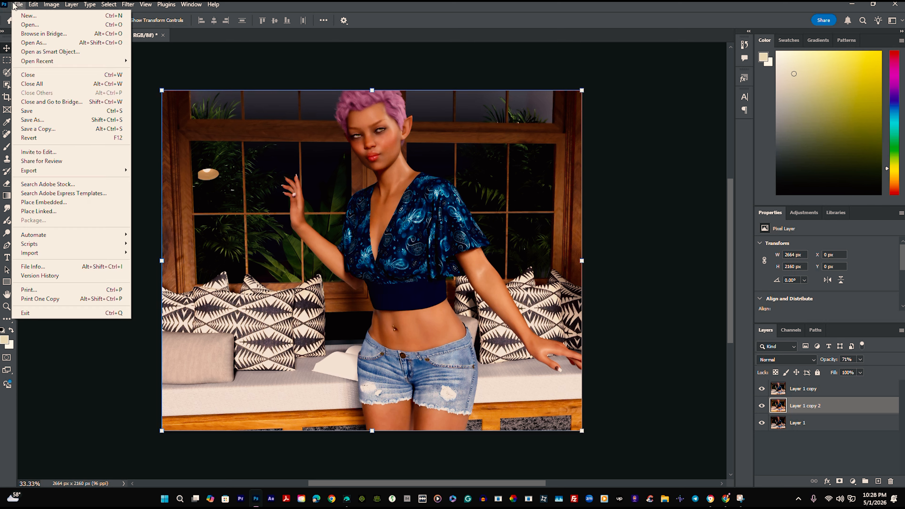
pyautogui.click(27, 133)
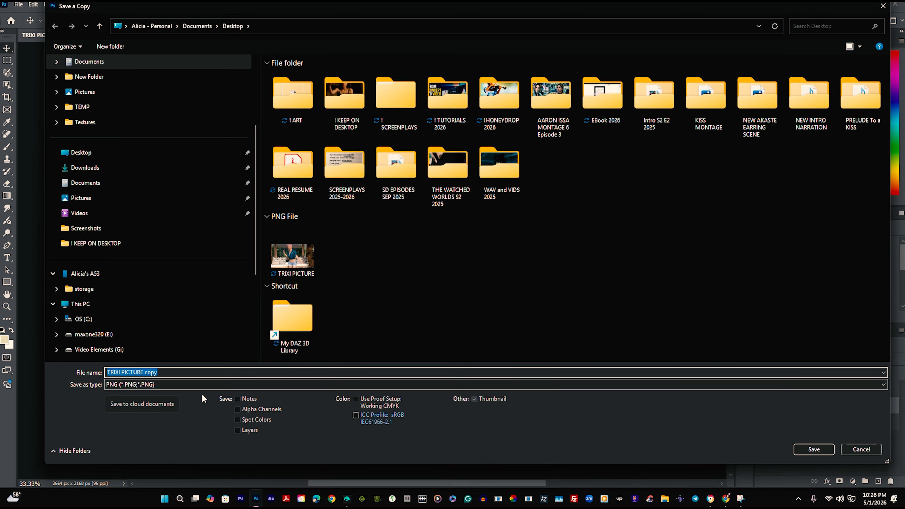
pyautogui.click(202, 385)
pyautogui.click(170, 270)
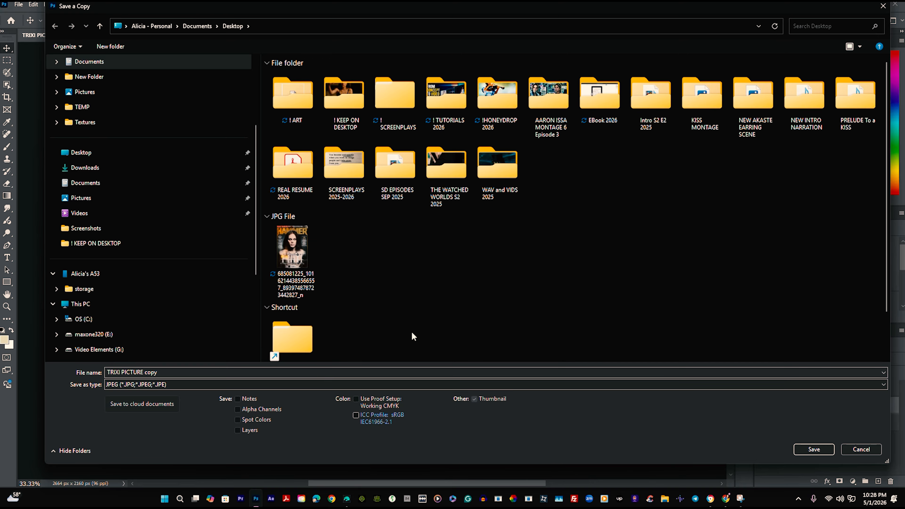
pyautogui.click(816, 451)
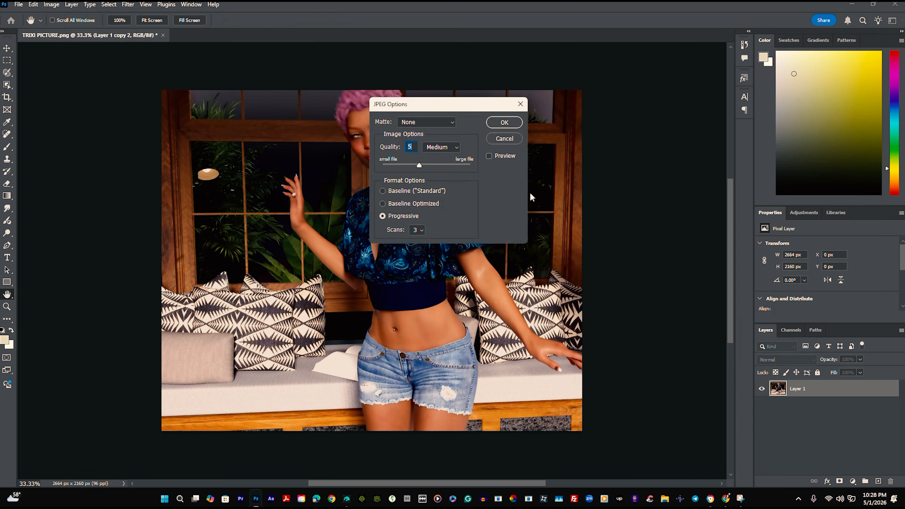
pyautogui.click(504, 123)
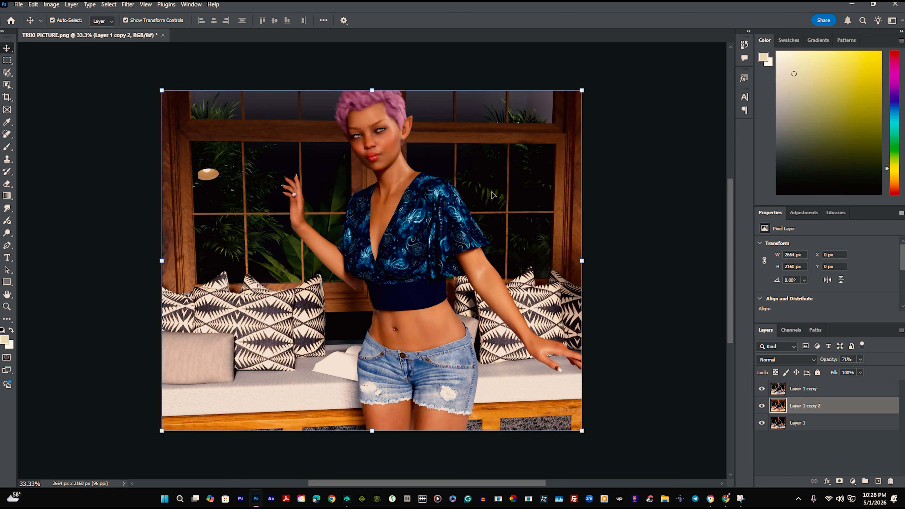
# Close the retouched document without saving its changes and reopen the original TRIXI PICTURE.png.
pyautogui.click(868, 427)
pyautogui.click(851, 389)
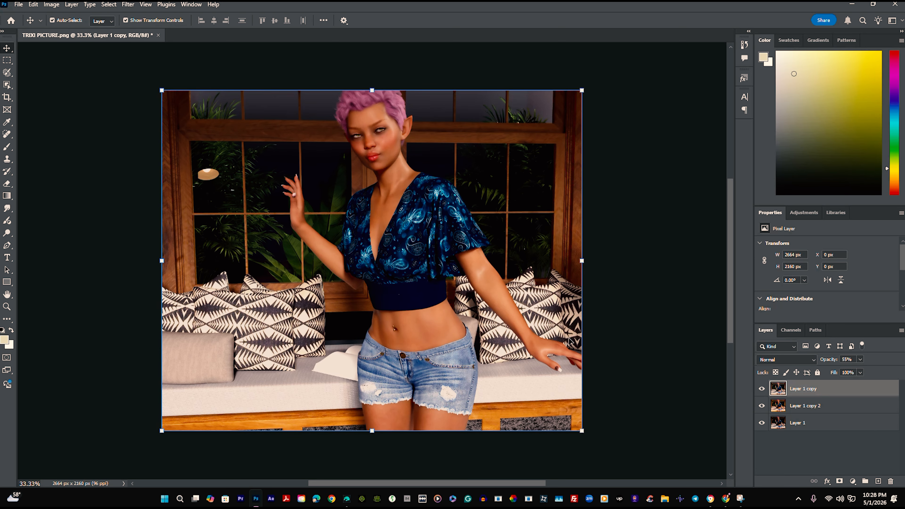
pyautogui.click(18, 4)
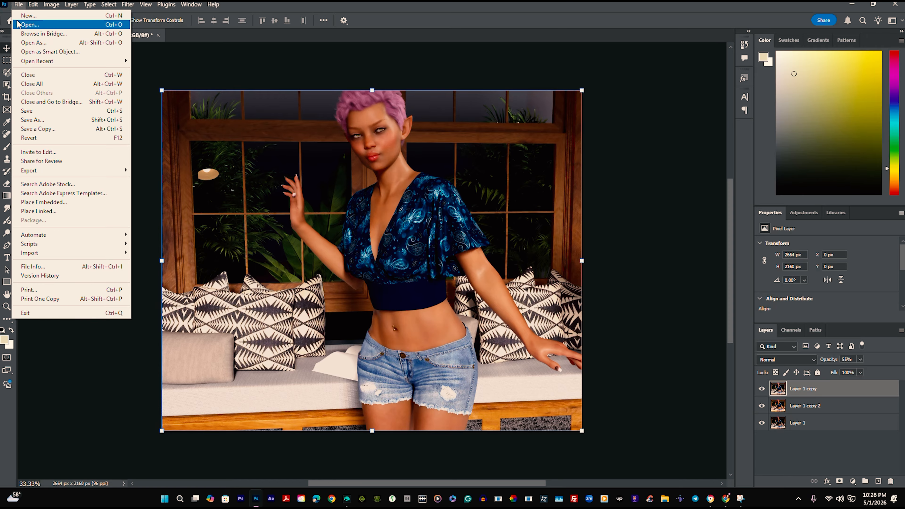
pyautogui.click(28, 24)
pyautogui.scroll(-5, 323, 353)
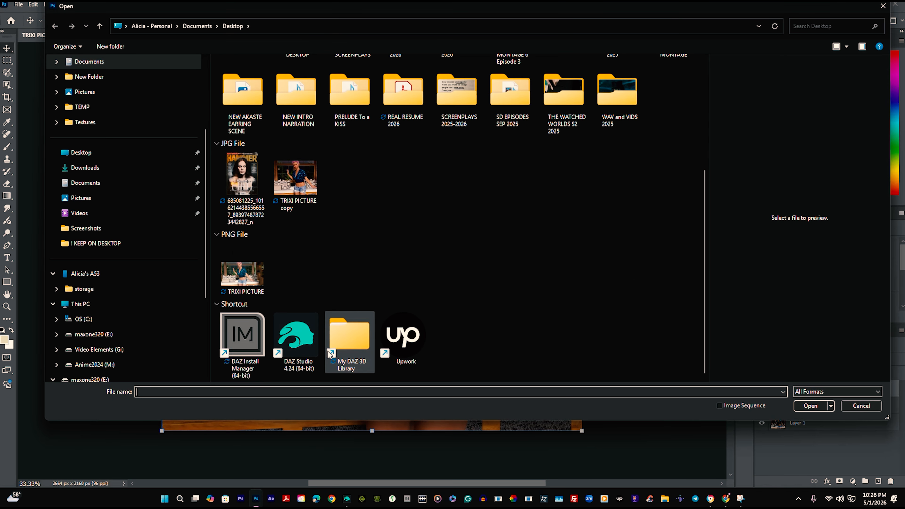
pyautogui.doubleClick(242, 275)
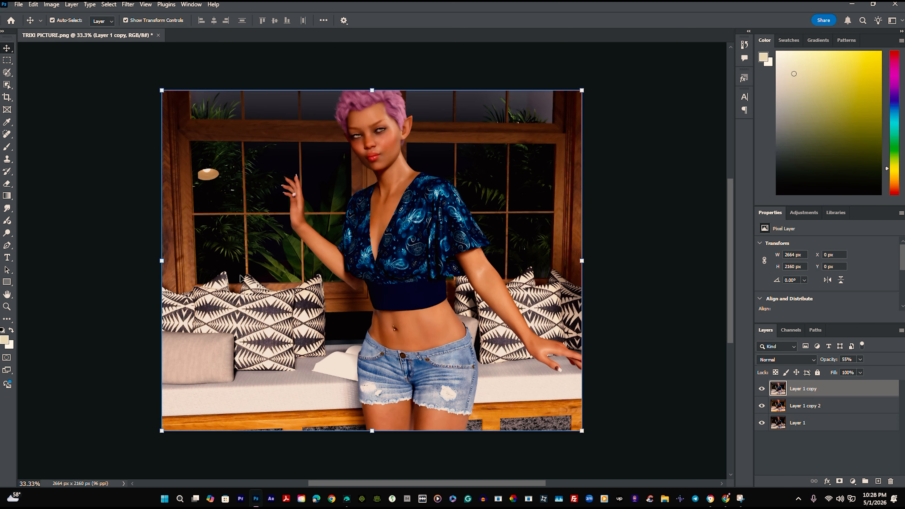
pyautogui.click(158, 35)
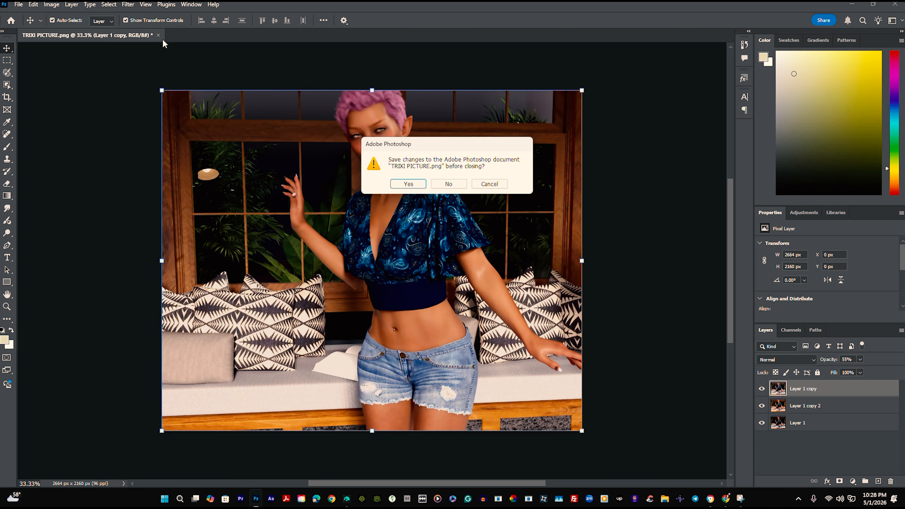
pyautogui.click(439, 184)
pyautogui.click(193, 308)
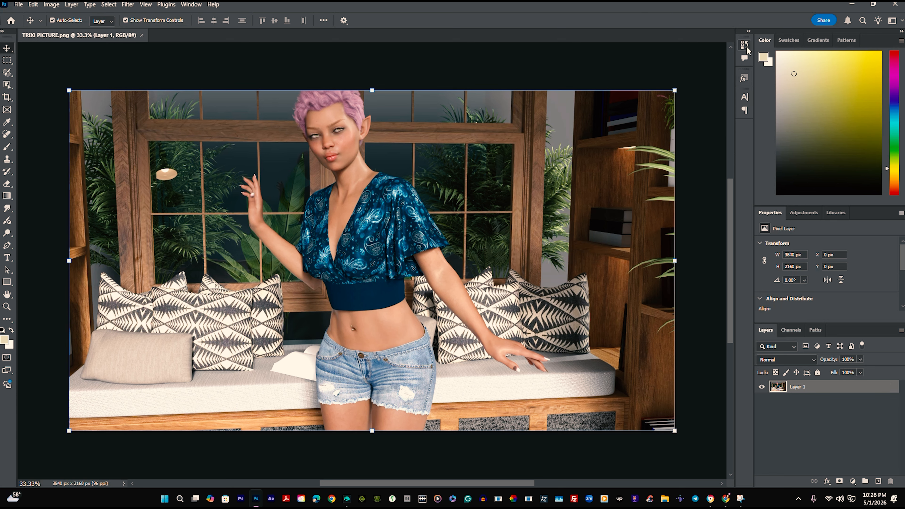
# Expand the collapsed side panels and show the list of recorded actions.
pyautogui.click(749, 31)
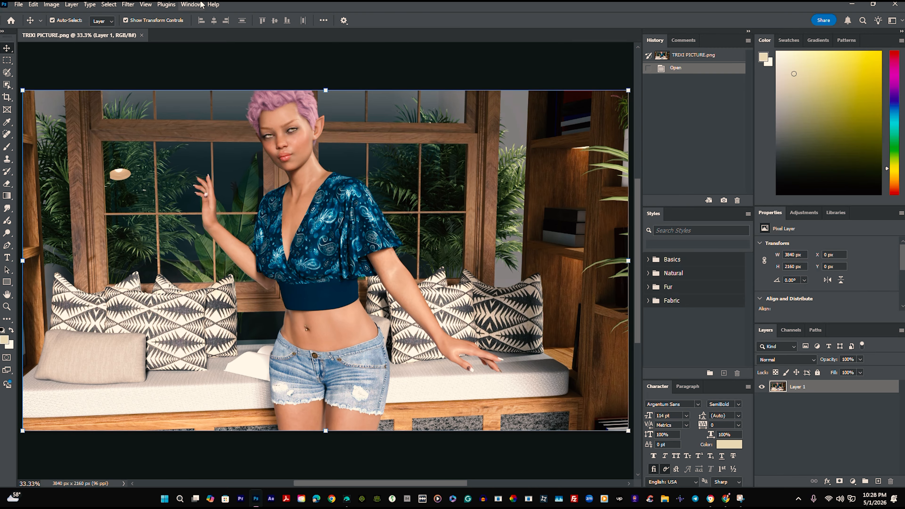
pyautogui.click(191, 4)
pyautogui.click(205, 64)
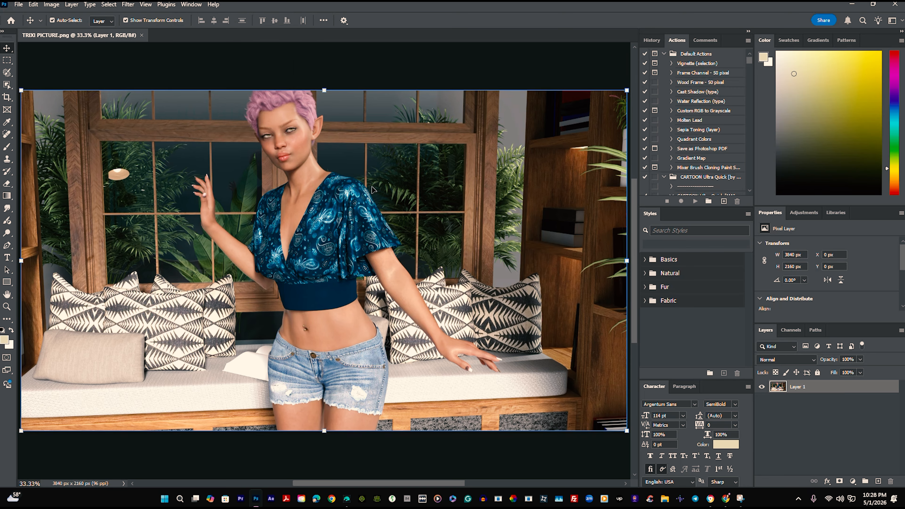
# Run Action 1 from the Cartoon Panting action set on the picture, and revert the document to its saved version.
pyautogui.scroll(1, 741, 91)
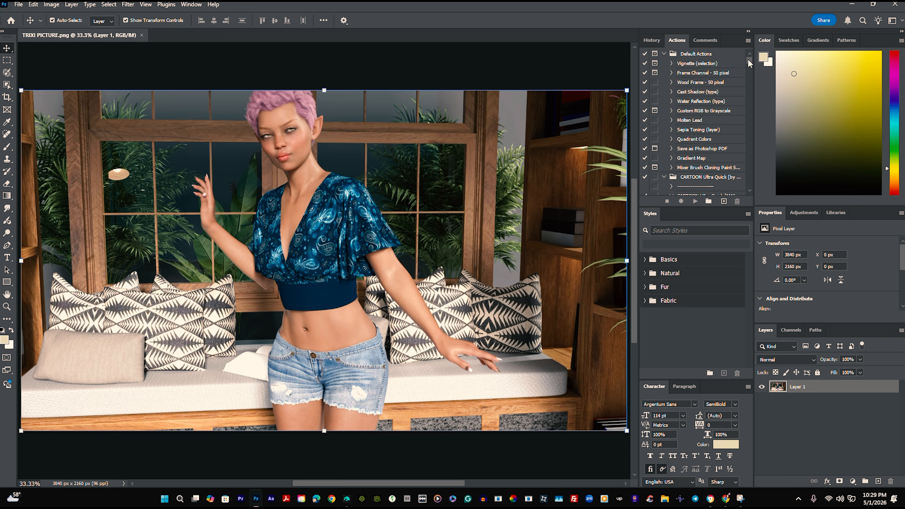
pyautogui.moveTo(748, 60); pyautogui.dragTo(744, 70)
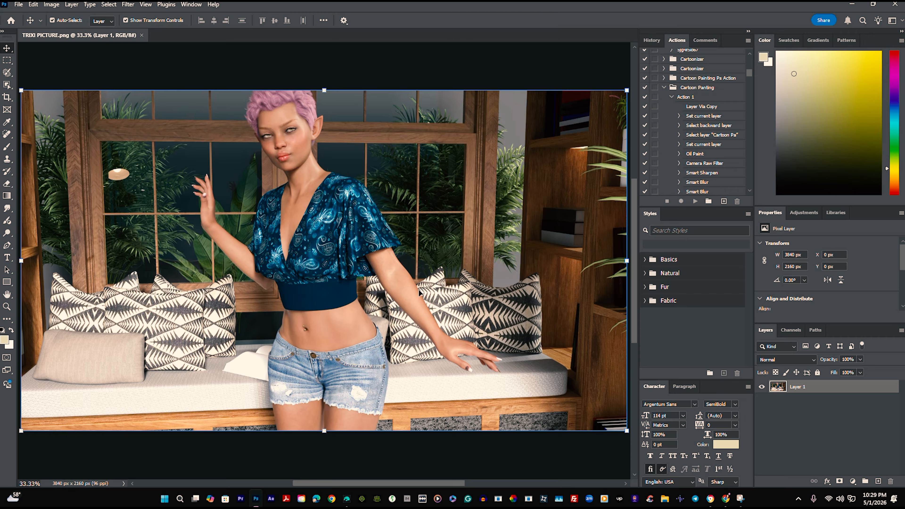
pyautogui.click(698, 87)
pyautogui.click(688, 97)
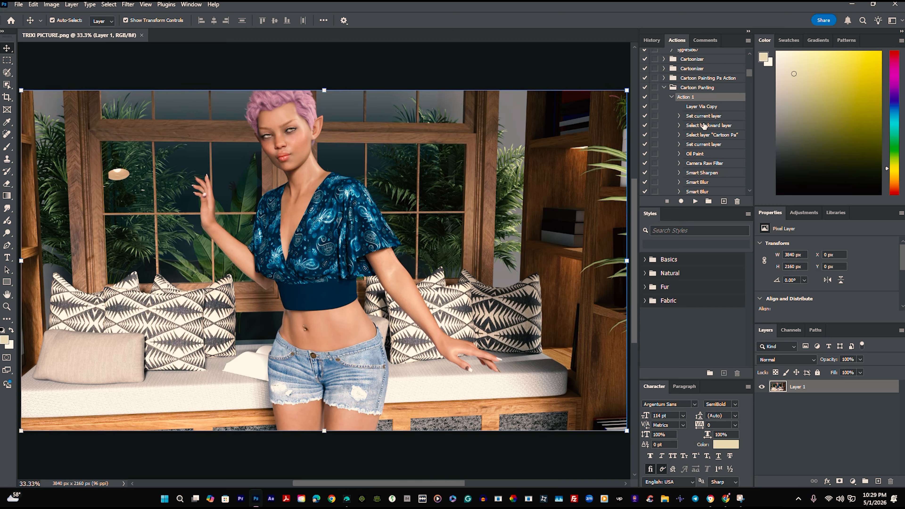
pyautogui.click(699, 90)
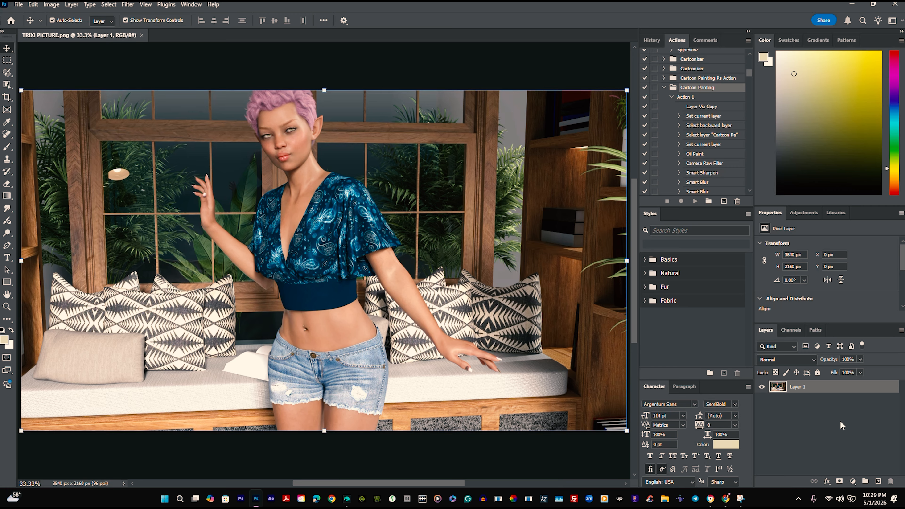
pyautogui.click(684, 100)
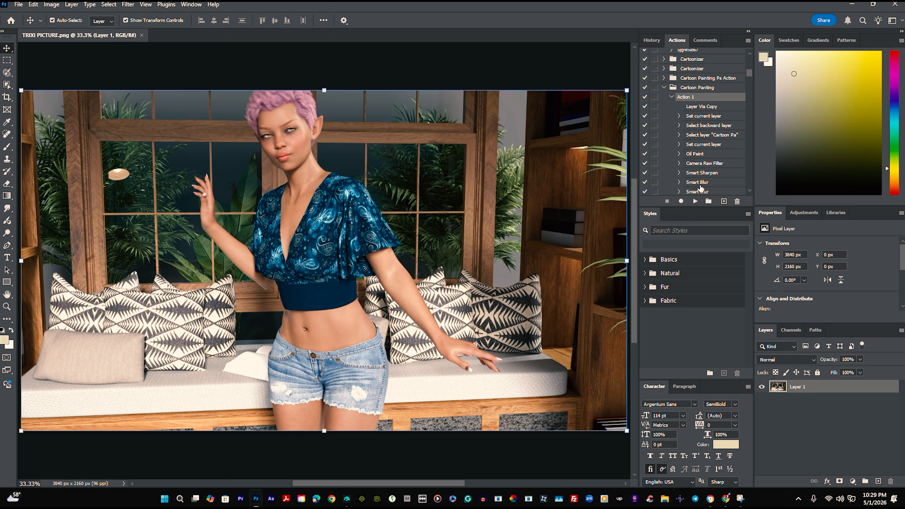
pyautogui.click(696, 202)
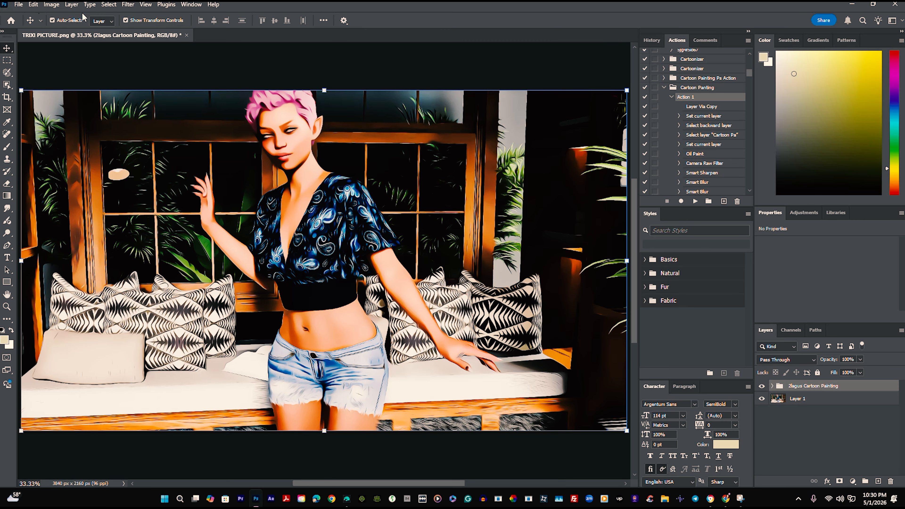
pyautogui.click(20, 6)
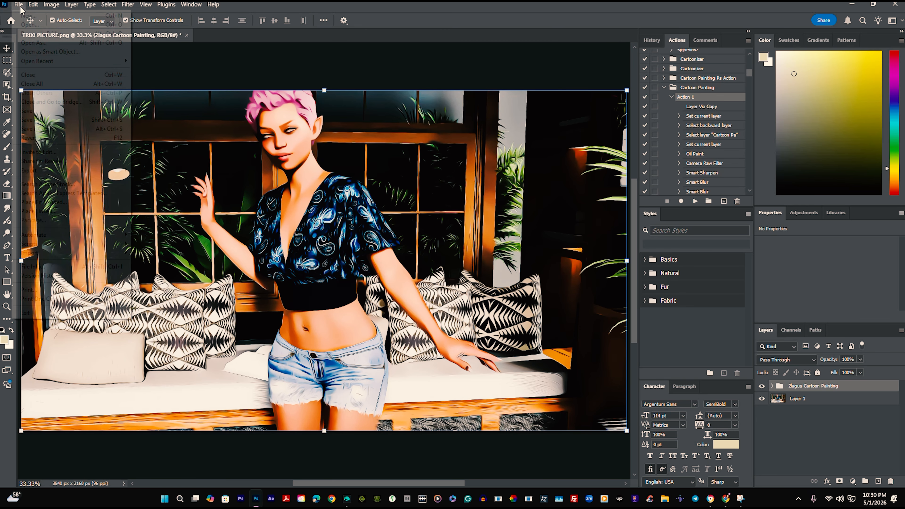
pyautogui.click(34, 139)
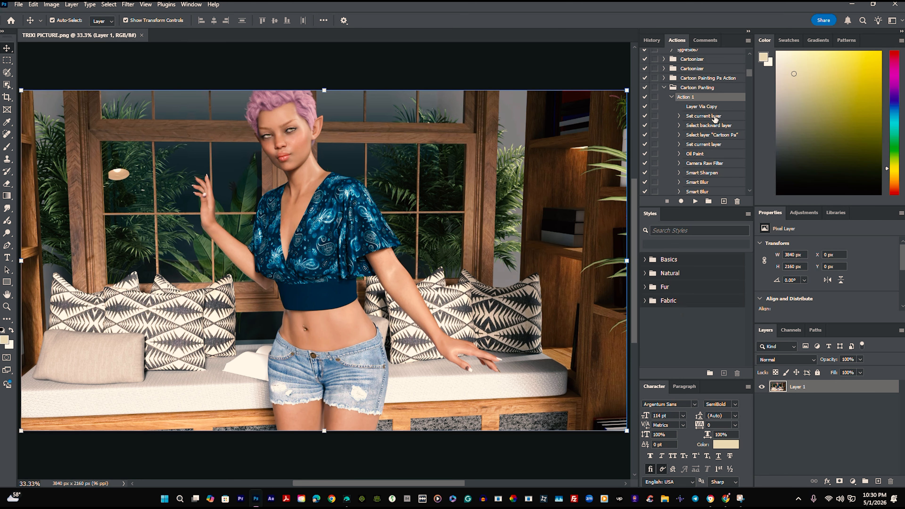
# Try to run Play Action from the Cartoon Painting Ps Action set on the original picture.
pyautogui.click(664, 87)
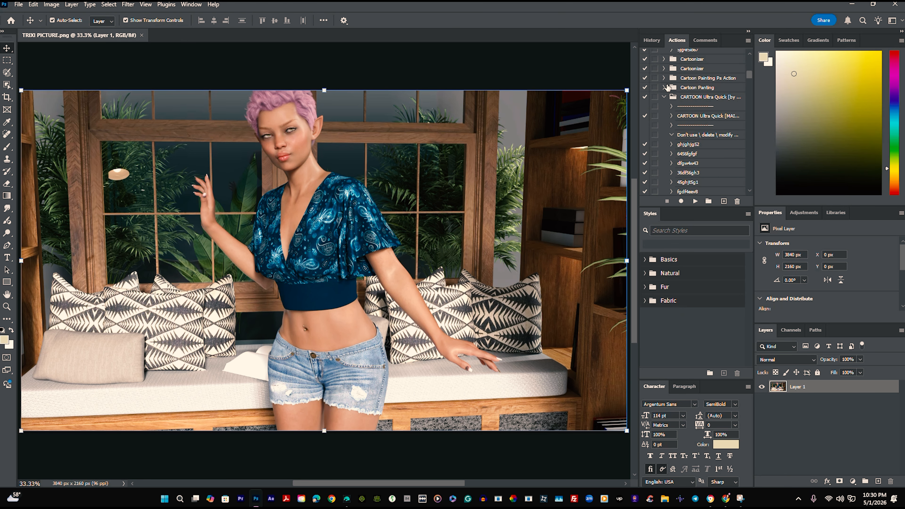
pyautogui.click(664, 78)
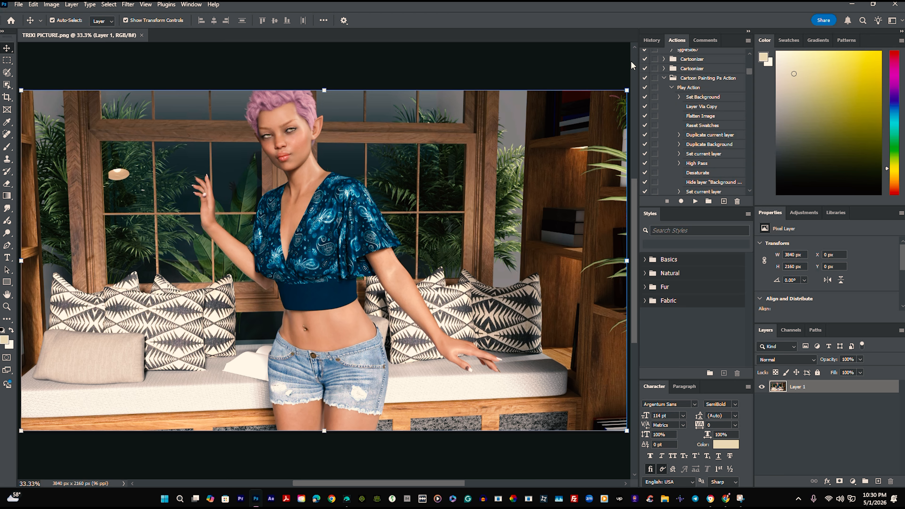
pyautogui.click(694, 81)
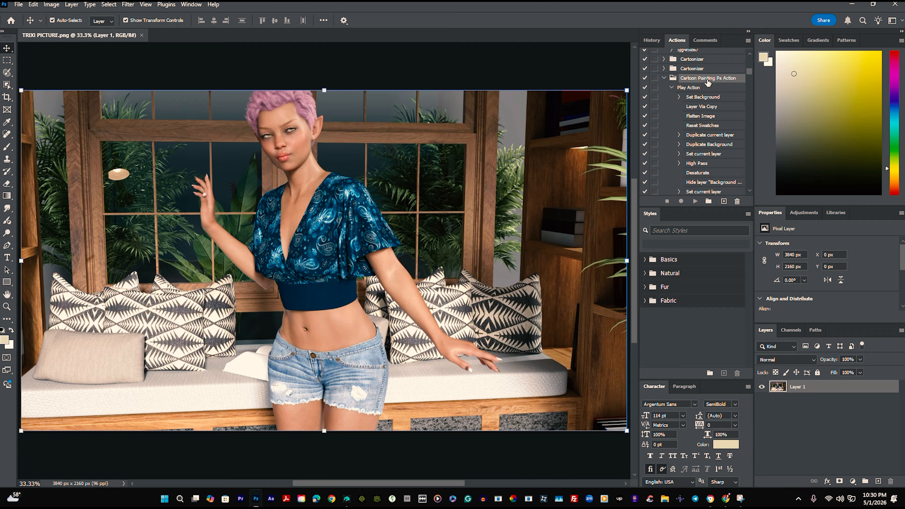
pyautogui.click(682, 89)
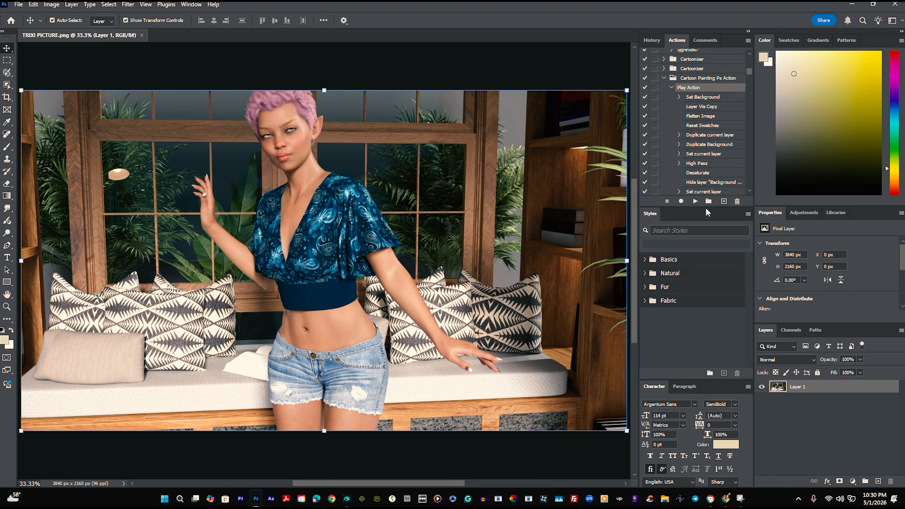
pyautogui.click(695, 201)
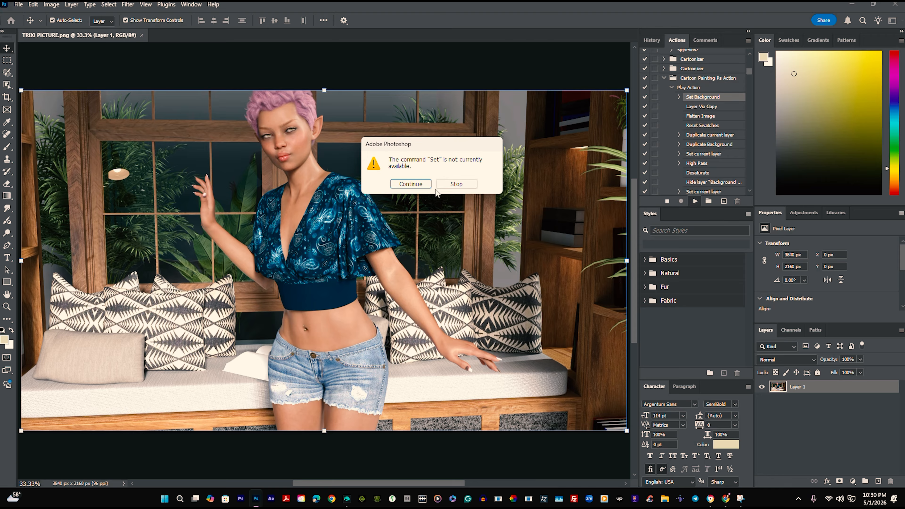
pyautogui.click(426, 184)
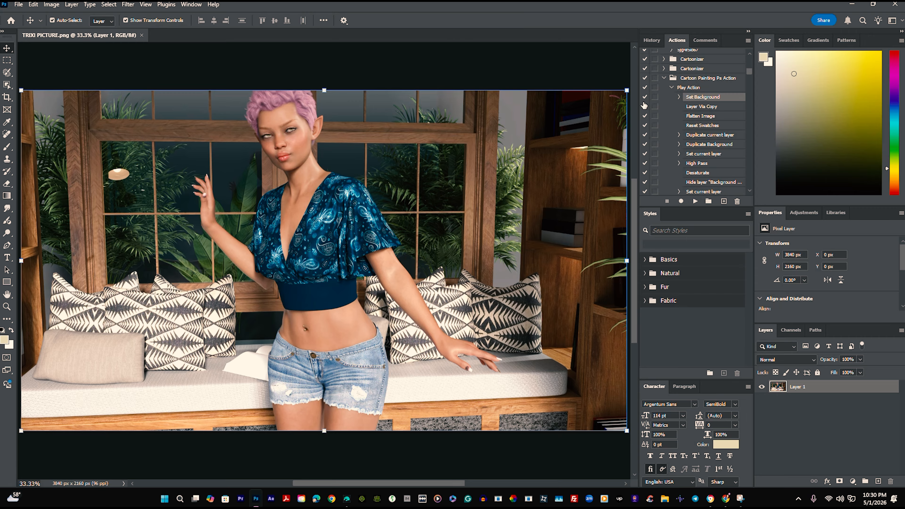
# Run the Cartoonizer action from the lower Cartoonizer set on the original picture.
pyautogui.click(664, 78)
pyautogui.click(665, 69)
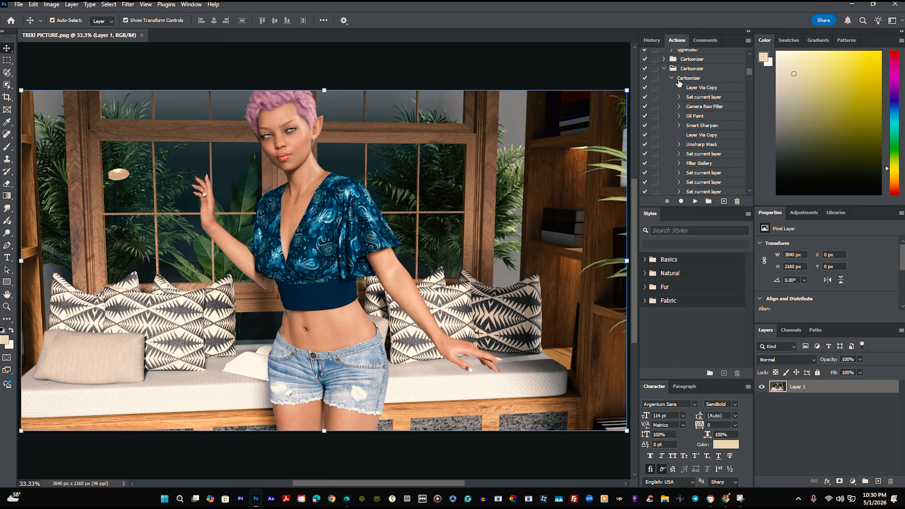
pyautogui.click(679, 79)
pyautogui.click(696, 202)
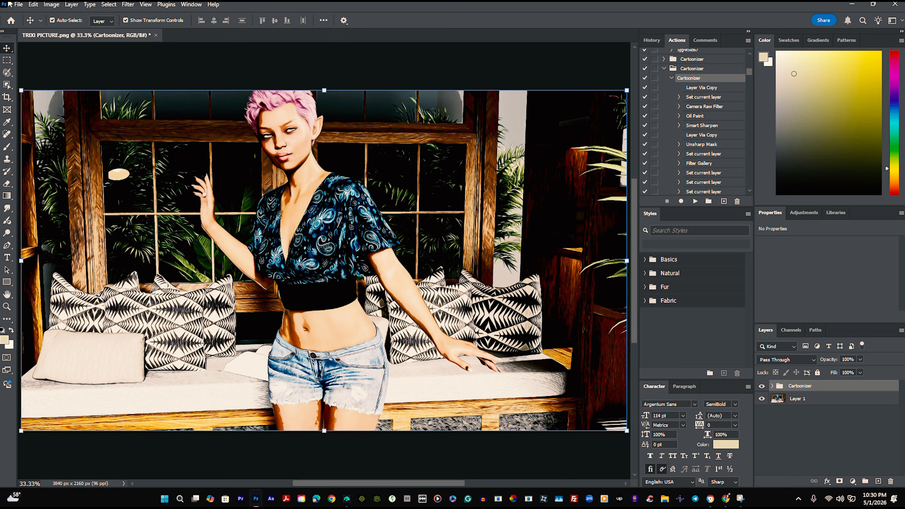
# Save a PNG copy of the cartoonized picture on the Desktop as TRIXI PICTURE LINES 2026.
pyautogui.click(19, 5)
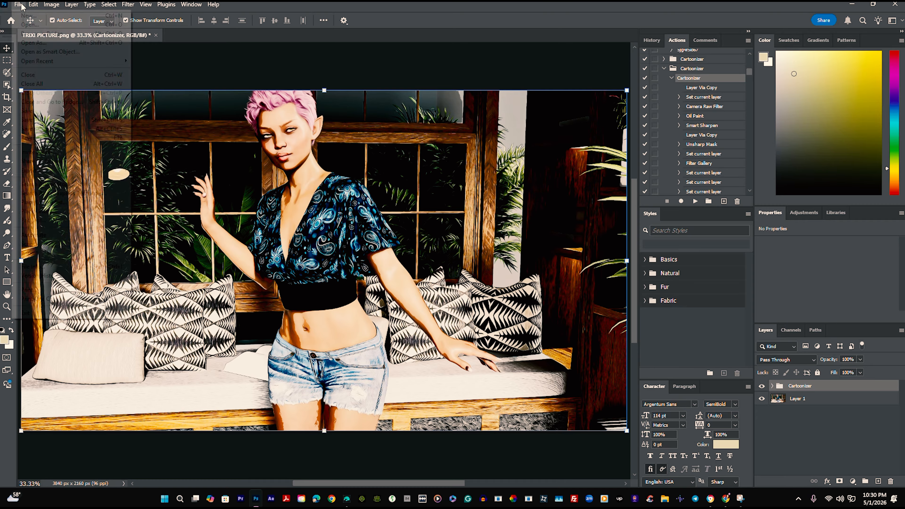
pyautogui.click(393, 187)
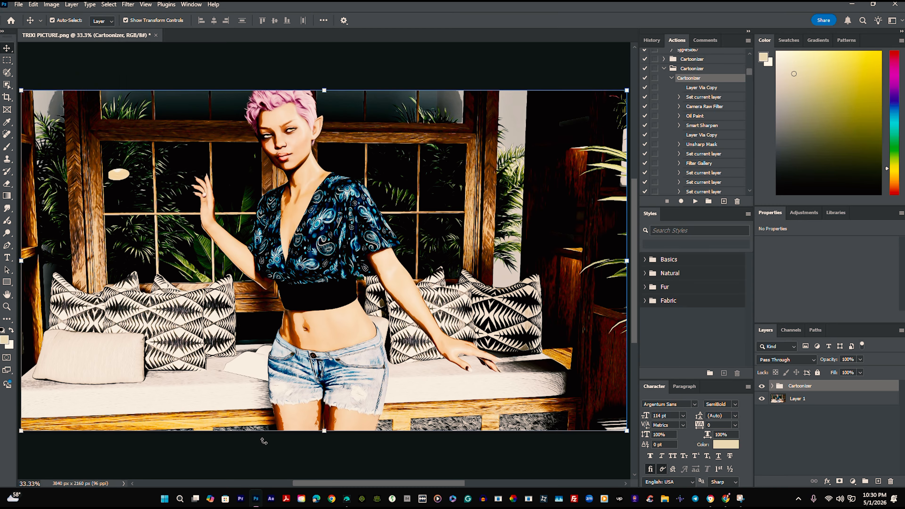
pyautogui.click(20, 4)
pyautogui.click(41, 129)
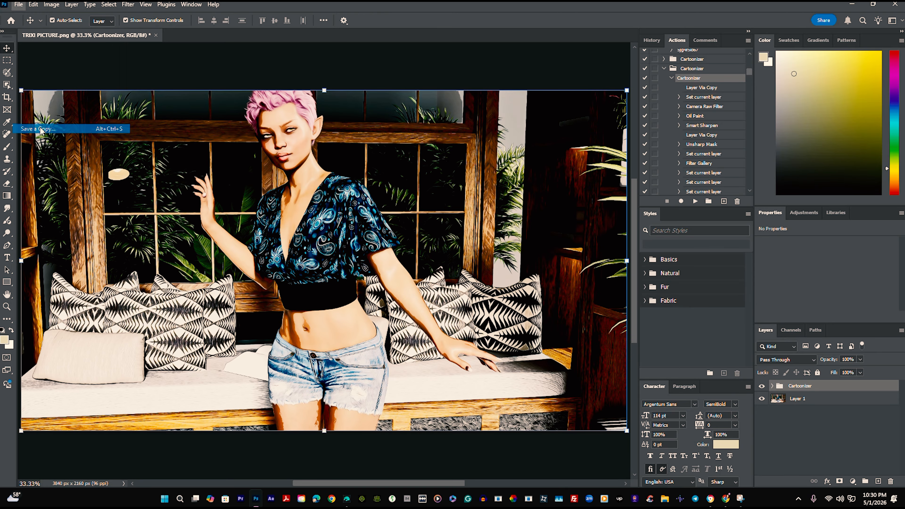
pyautogui.moveTo(171, 373); pyautogui.dragTo(145, 377)
pyautogui.press('BackSpace')
pyautogui.write('LINES 2026')
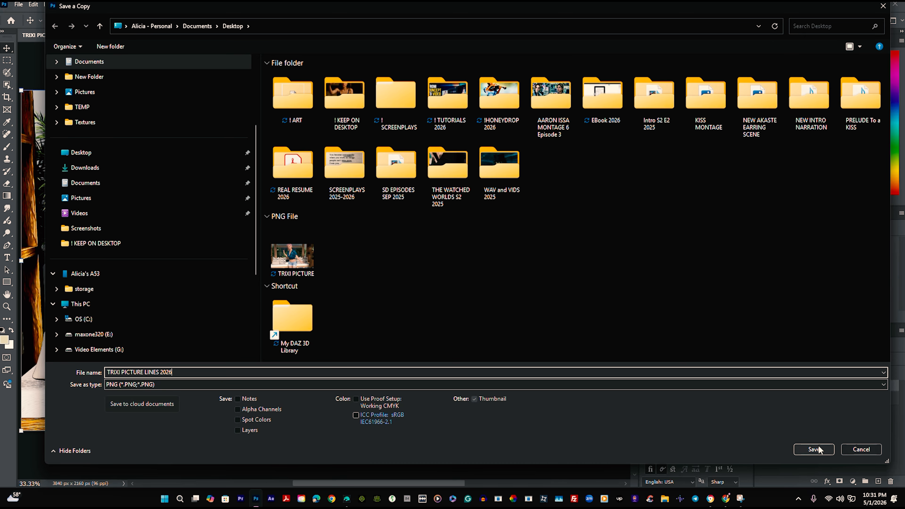
pyautogui.click(814, 449)
pyautogui.click(519, 149)
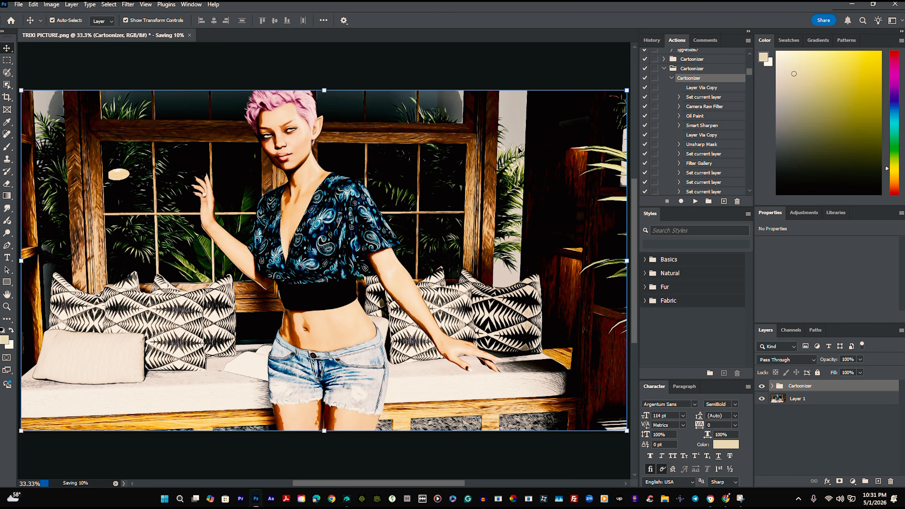
# Close the picture document once saving has completed, and exit Photoshop.
pyautogui.click(189, 36)
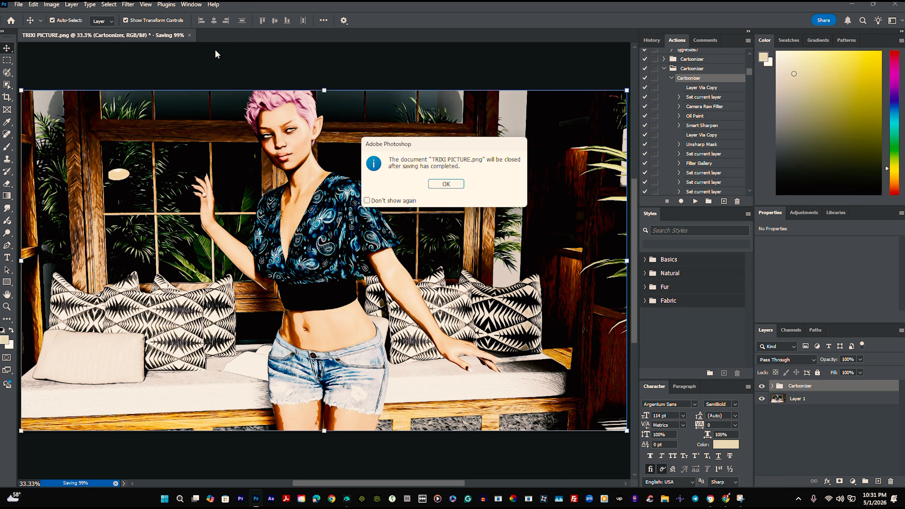
pyautogui.click(446, 184)
pyautogui.click(449, 185)
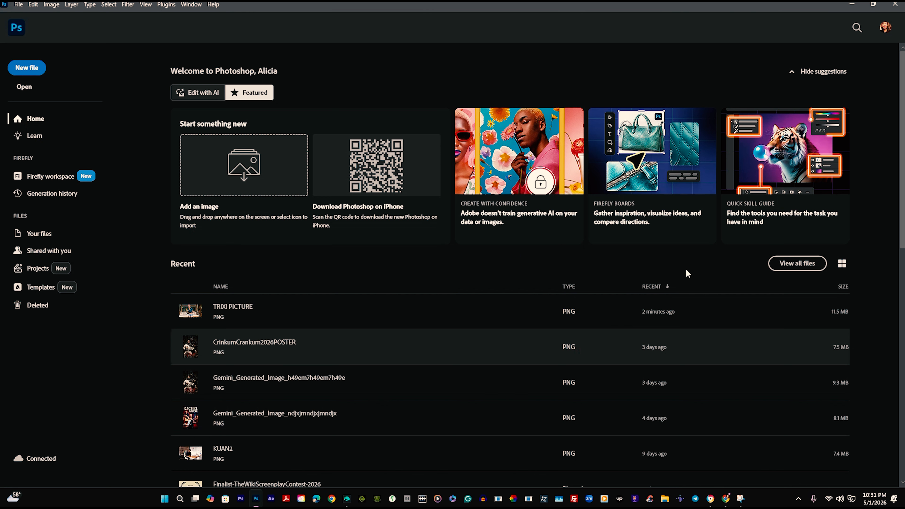
pyautogui.click(895, 4)
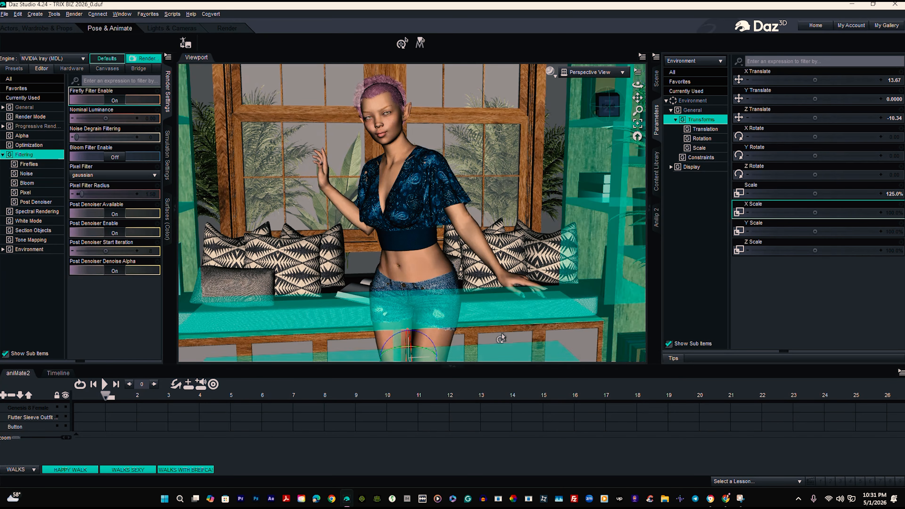
# Switch to Chrome with the personal profile and ask Gemini, with the original render attached, to "take this image and make it painterly".
pyautogui.click(330, 499)
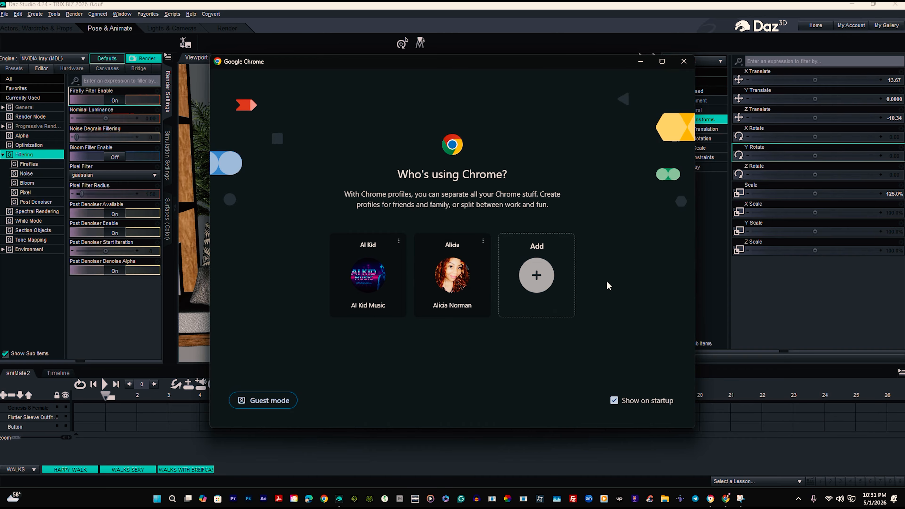
pyautogui.click(470, 274)
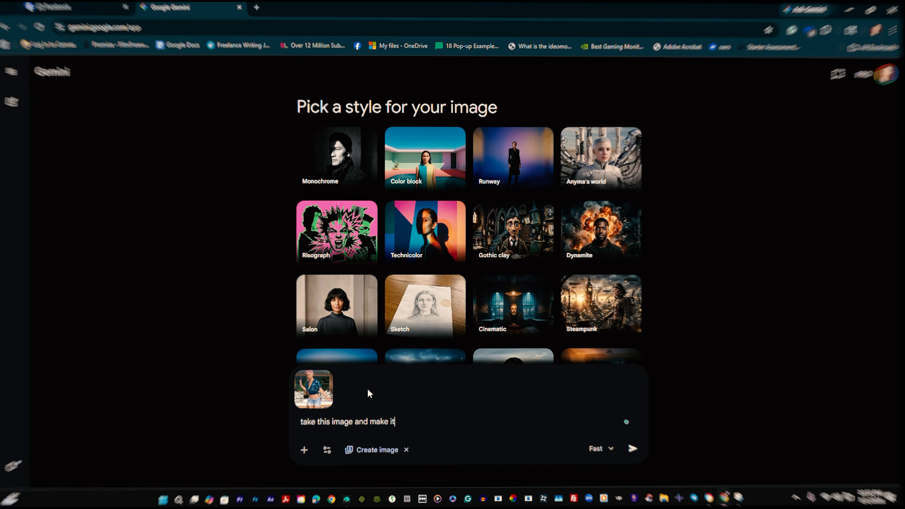
pyautogui.write('painterly')
pyautogui.click(633, 449)
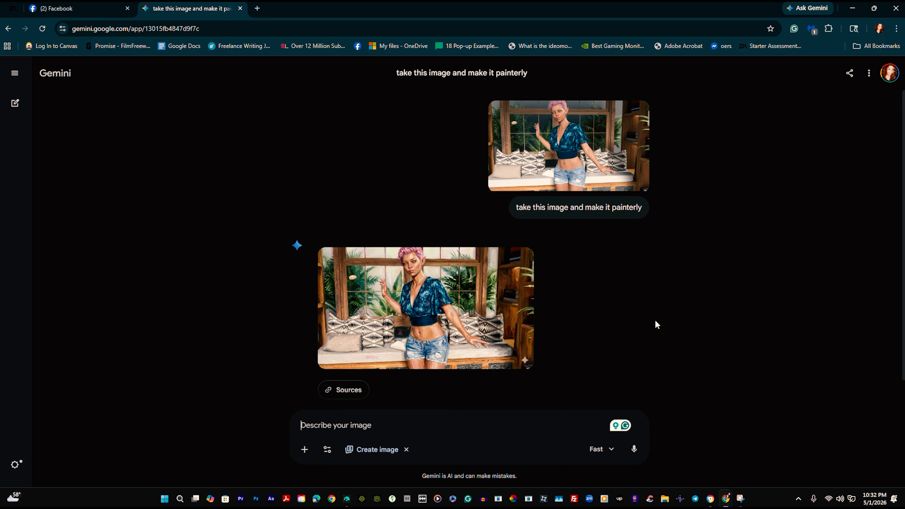
# Enlarge the generated painterly image, download it, and finish the image view to return to the chat.
pyautogui.moveTo(505, 332)
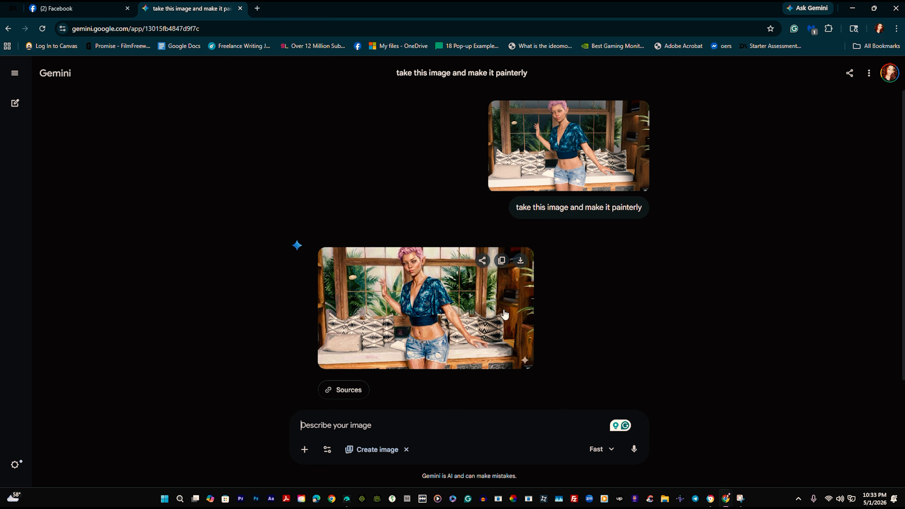
pyautogui.click(430, 302)
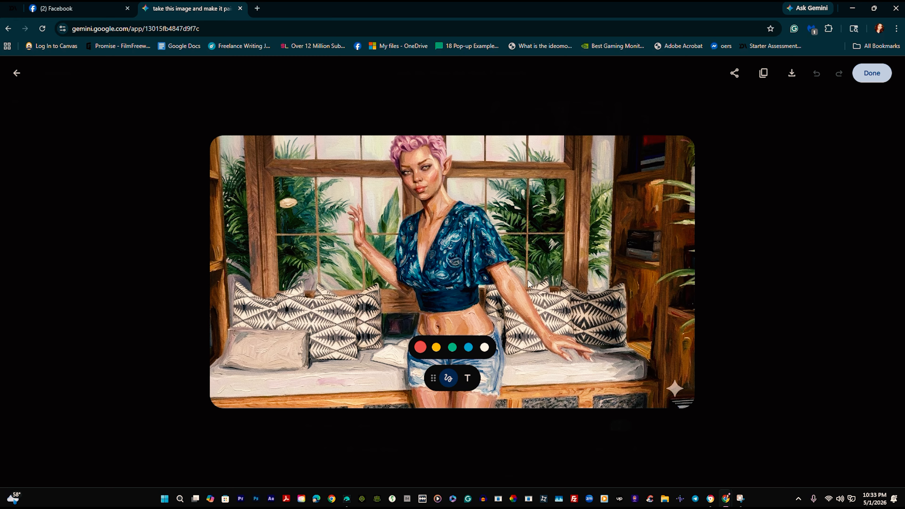
pyautogui.click(792, 73)
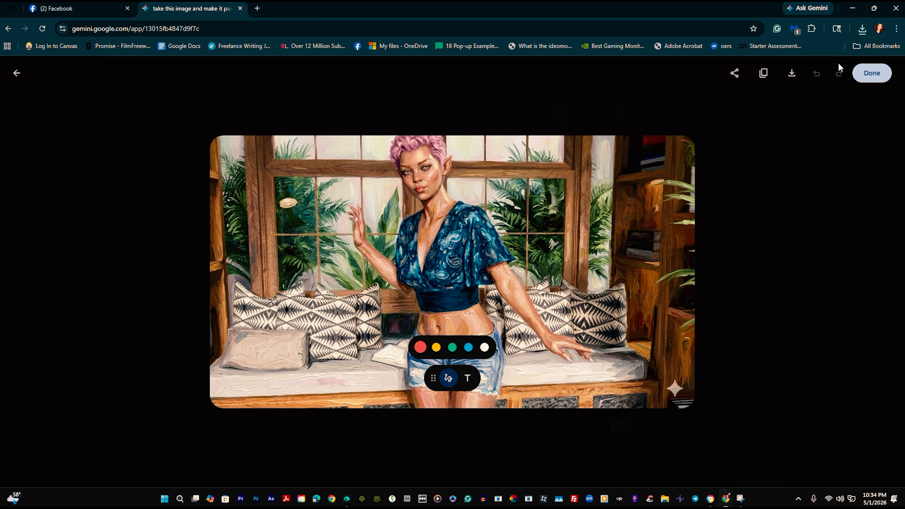
pyautogui.click(872, 73)
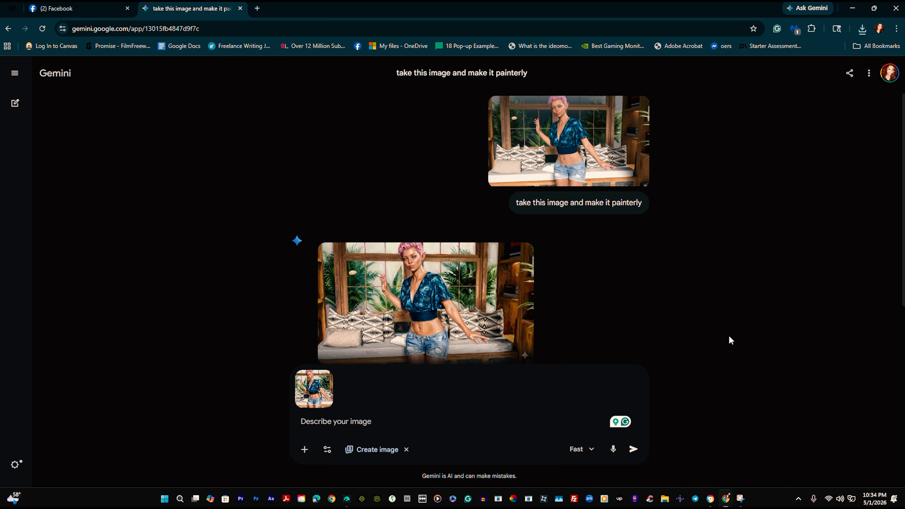